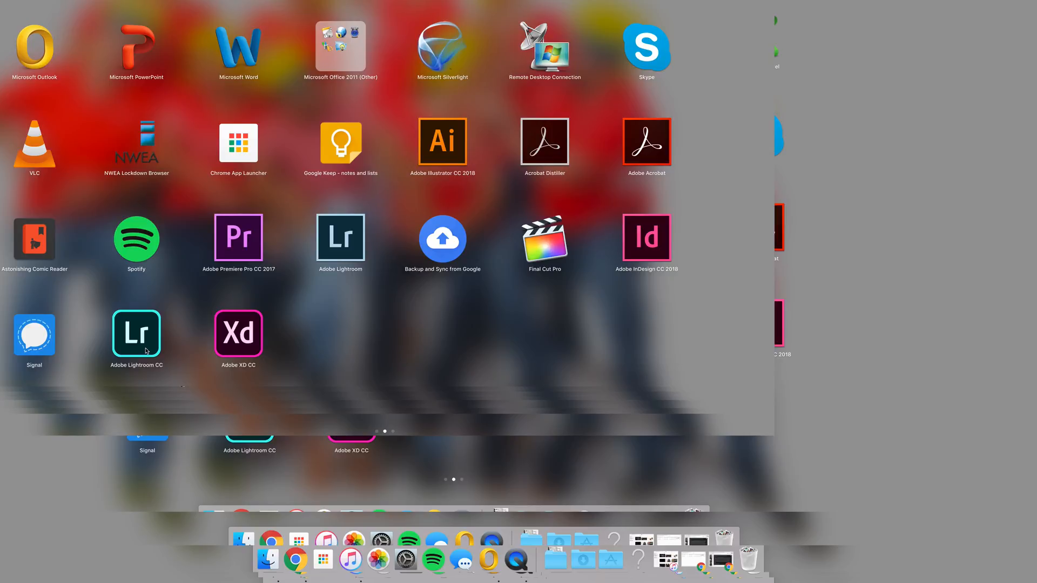
Step: Open Adobe Lightroom CC and load the NEF files DSC_7185 through DSC_7153 from the To Edit folder for import review
left_click(146, 351)
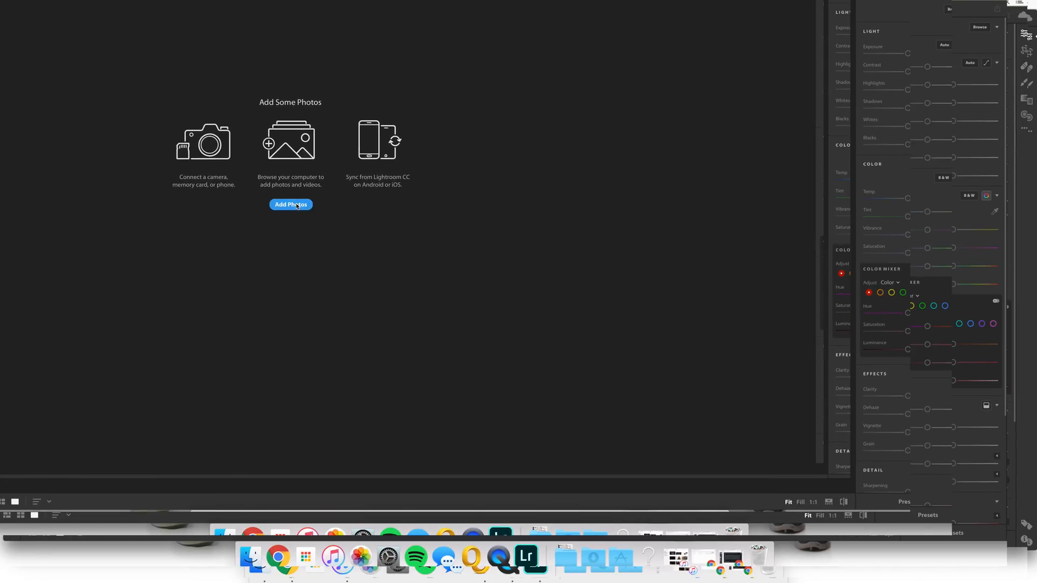
left_click(297, 206)
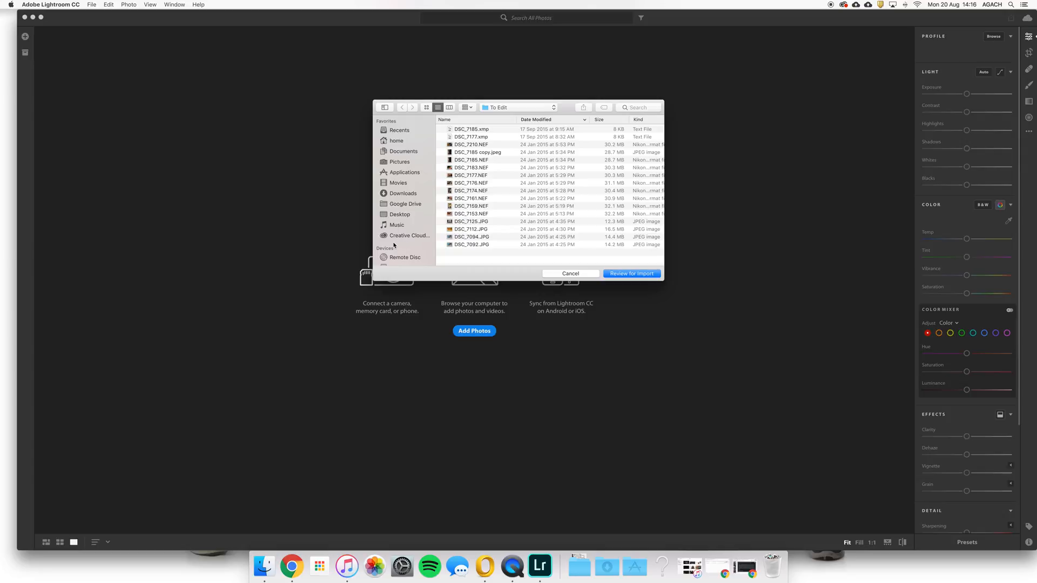
left_click(467, 161)
left_click(468, 167, "shift")
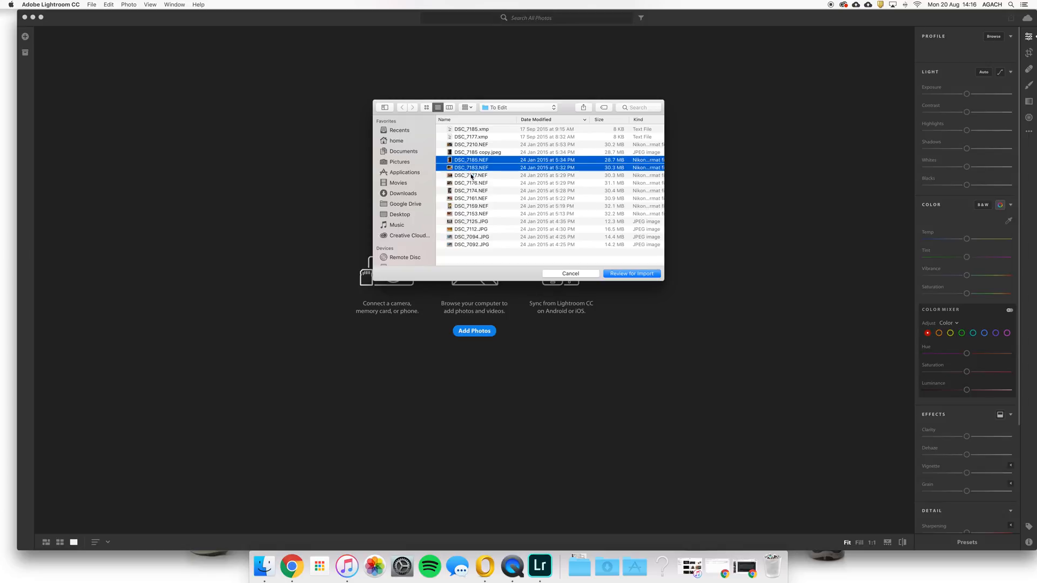
left_click(471, 176, "shift")
left_click(460, 184, "super")
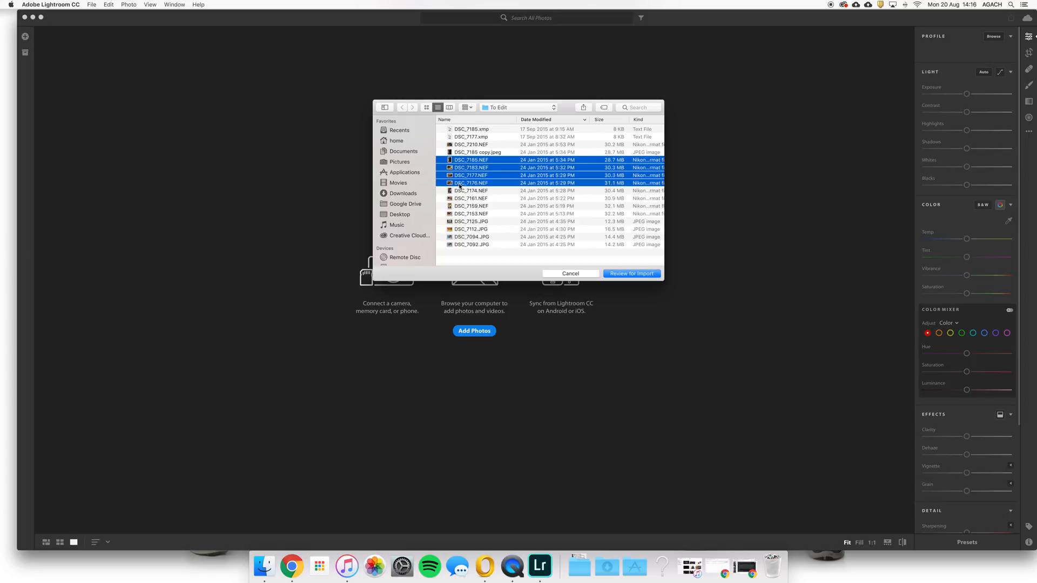
left_click(459, 185, "super")
left_click(473, 215, "shift")
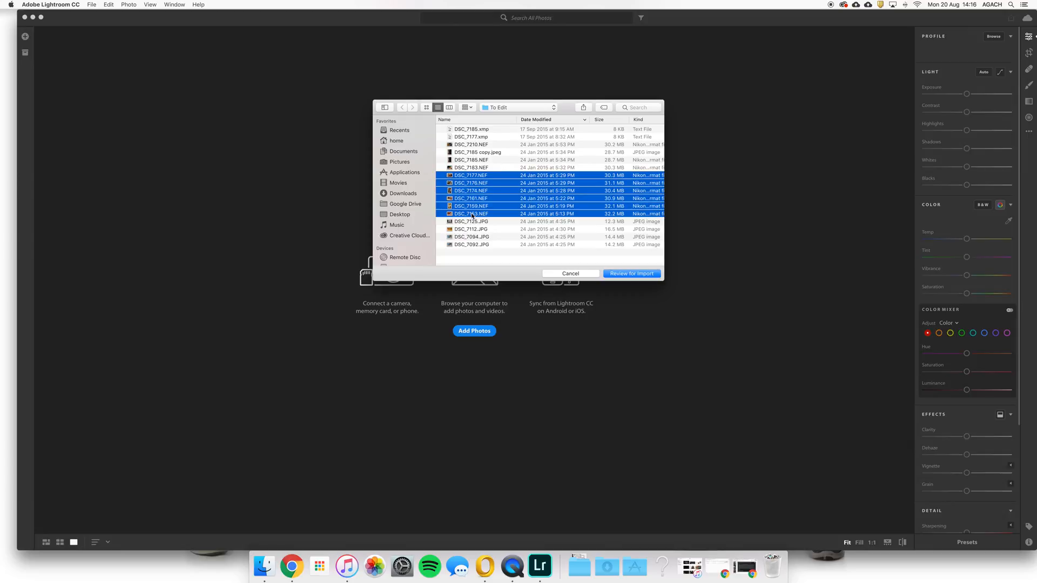
left_click(475, 168, "shift")
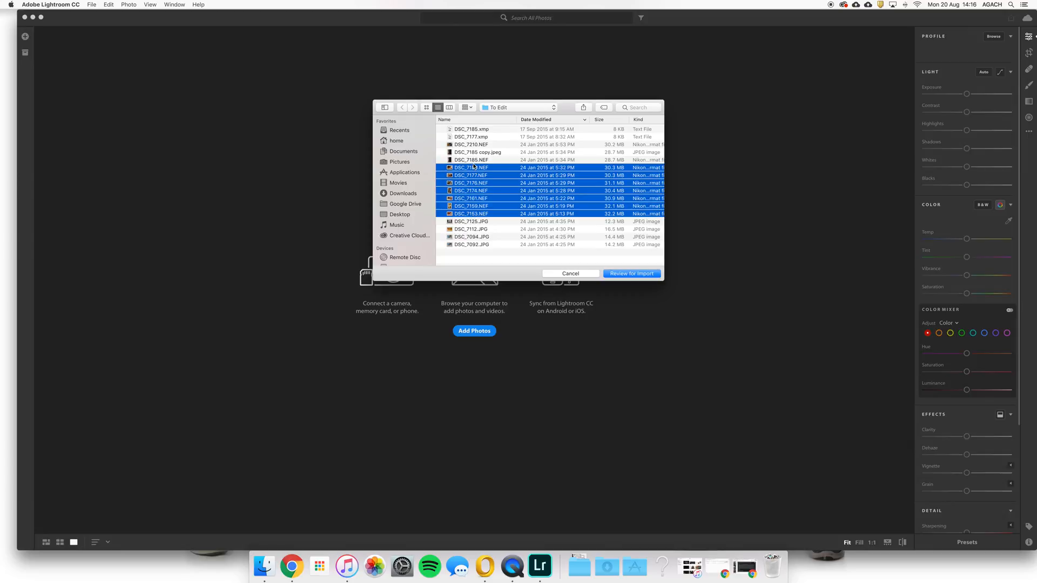
left_click(473, 160, "shift")
left_click(646, 277)
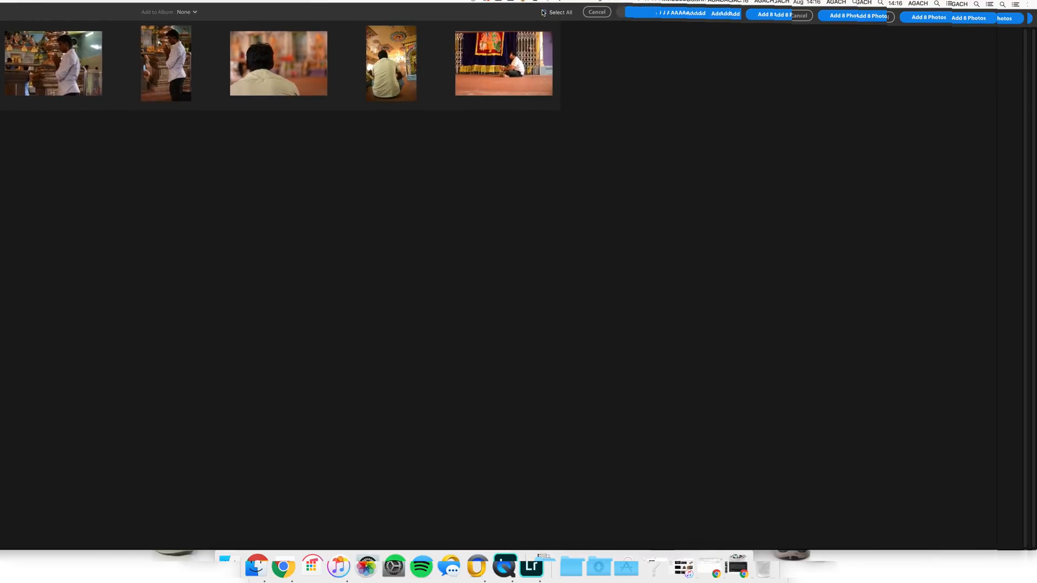
Step: Deselect all photos, leaving only the first, second, third, fifth and seventh marked for import
left_click(542, 12)
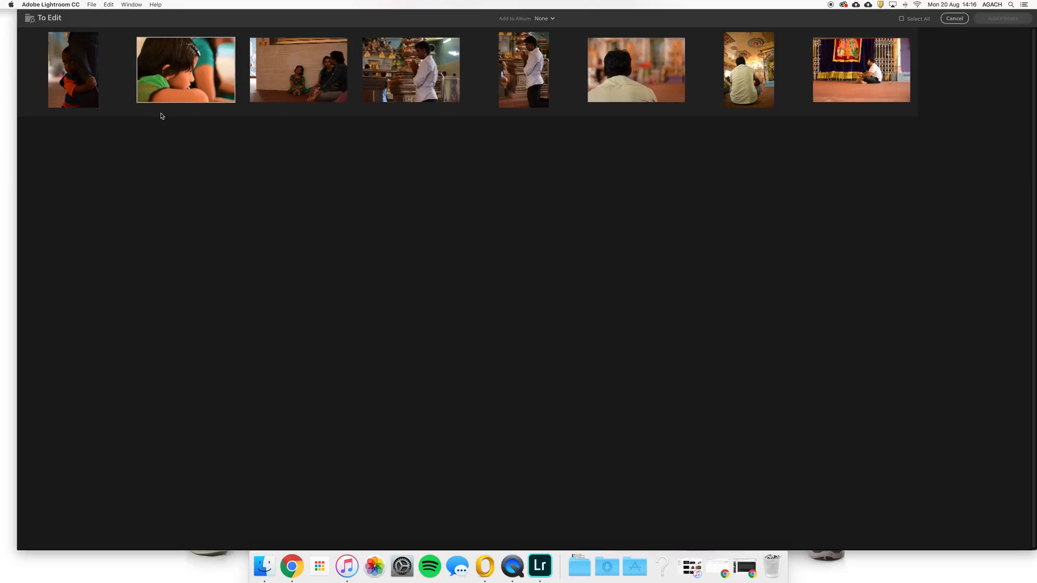
left_click(58, 44)
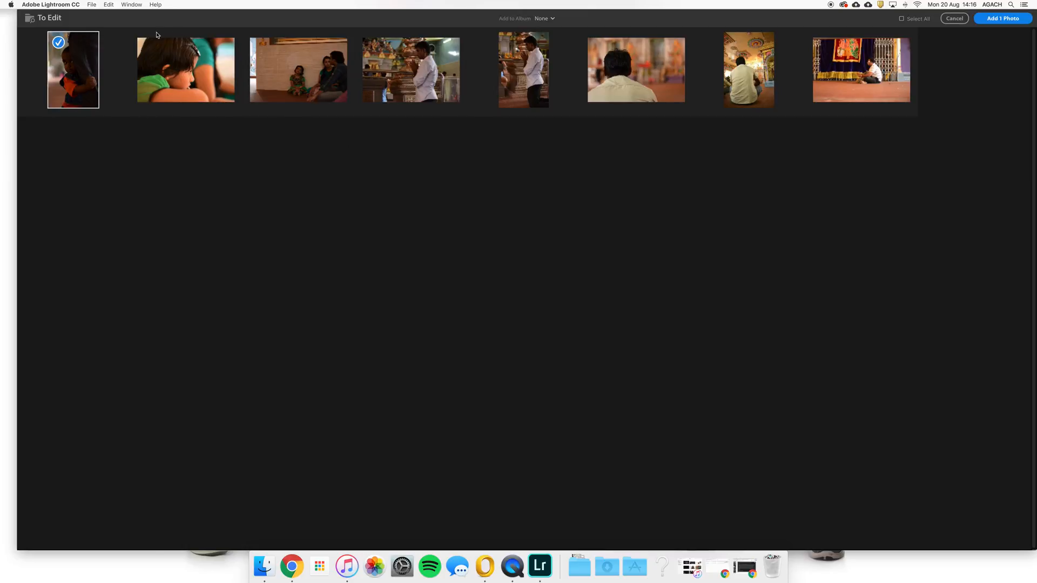
left_click(260, 49)
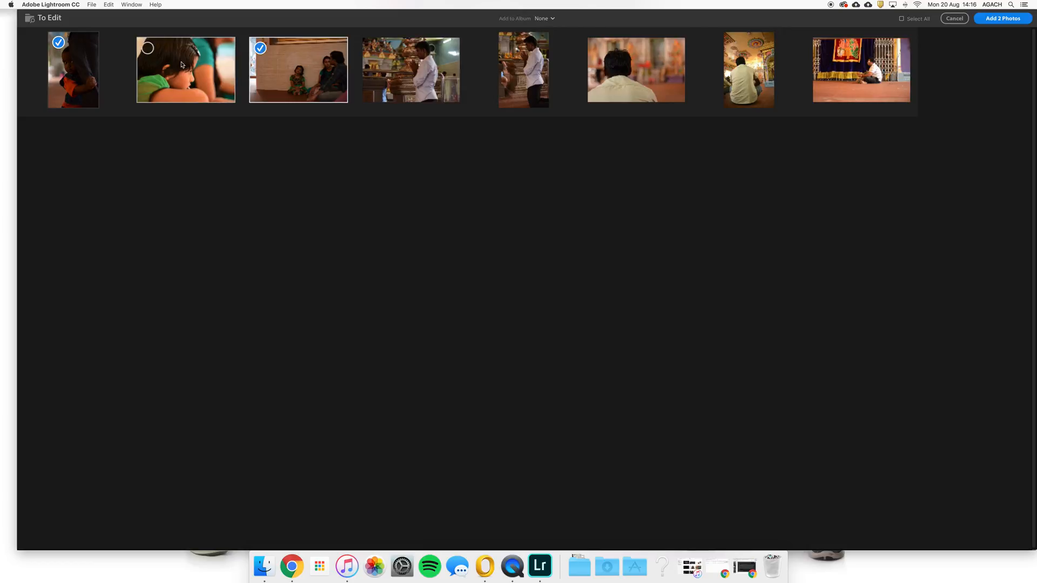
left_click(510, 44)
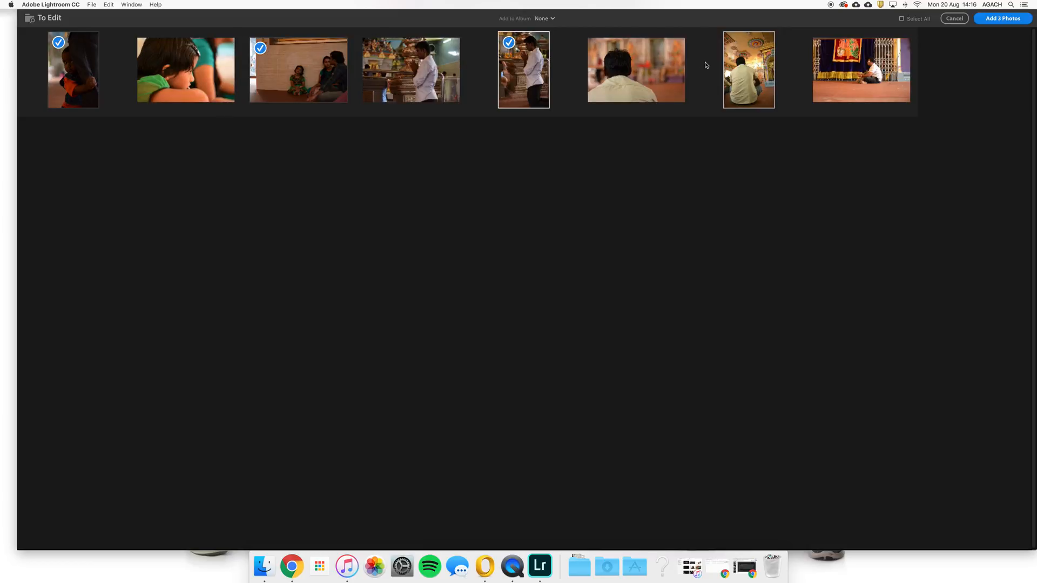
left_click(734, 42)
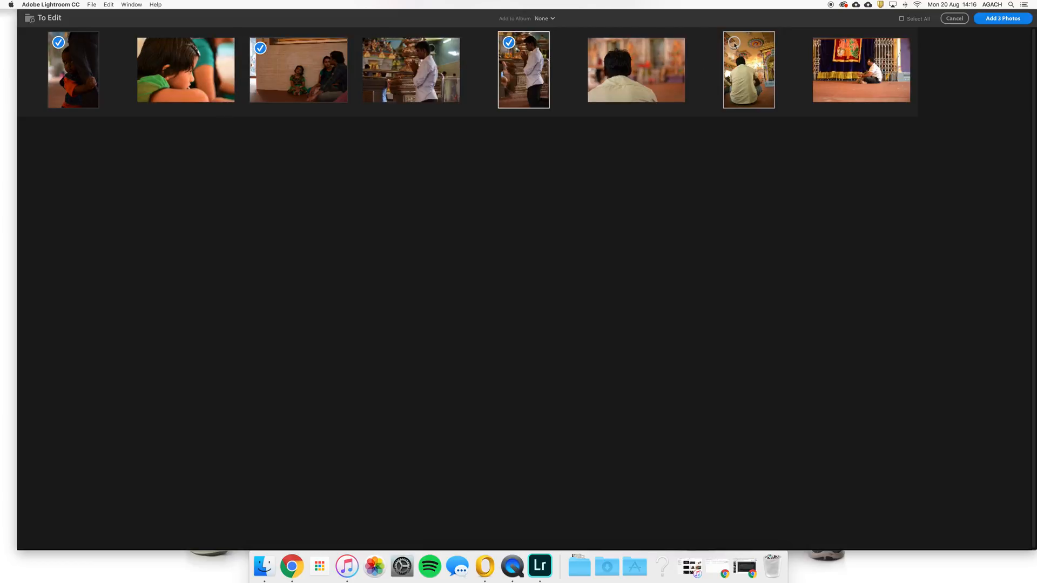
left_click(147, 49)
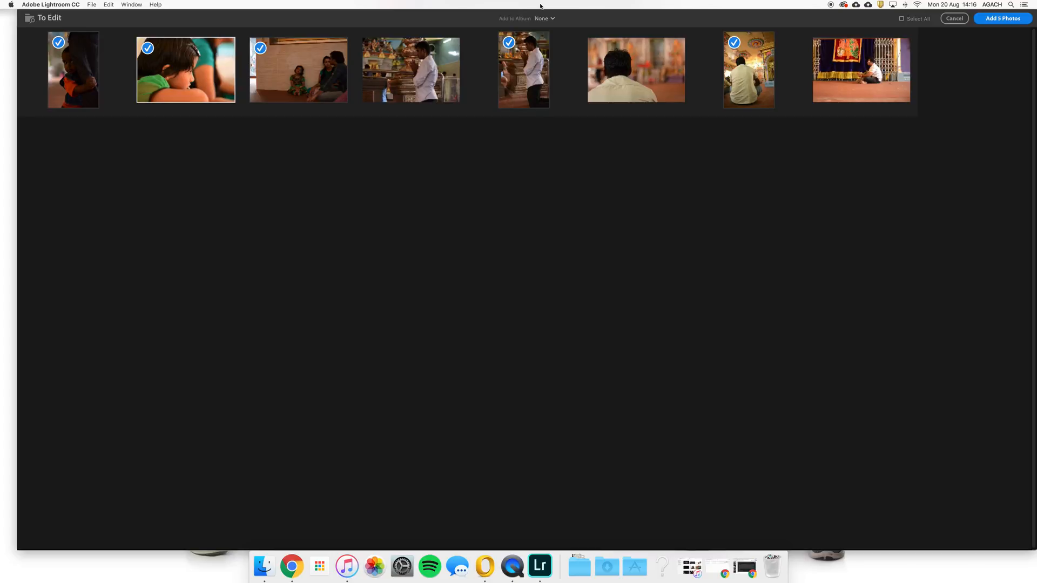
Step: Create a new album named Temple for the selected photos and add them to the library
left_click(548, 17)
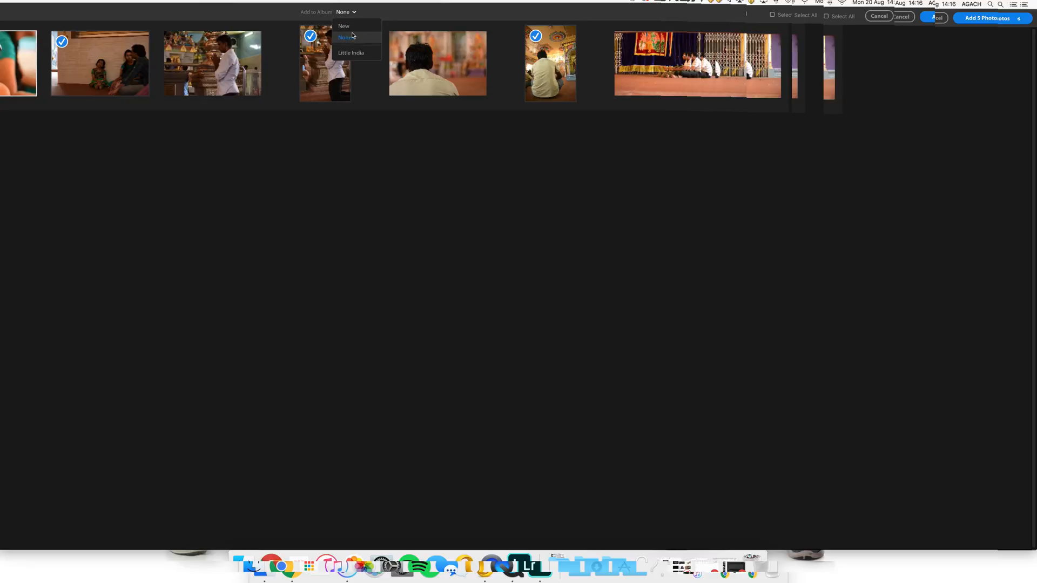
left_click(350, 29)
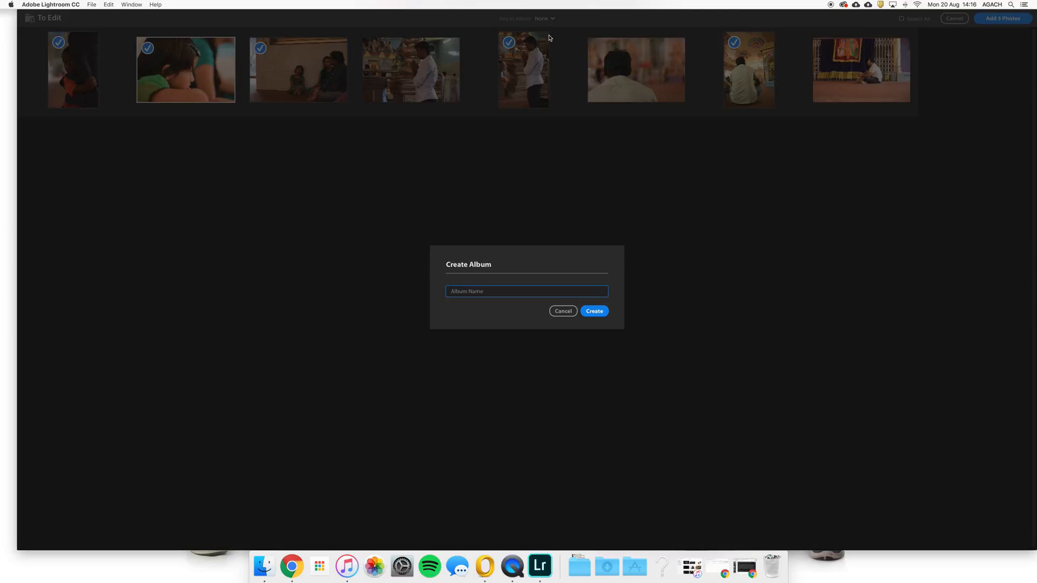
type("Temple")
left_click(590, 314)
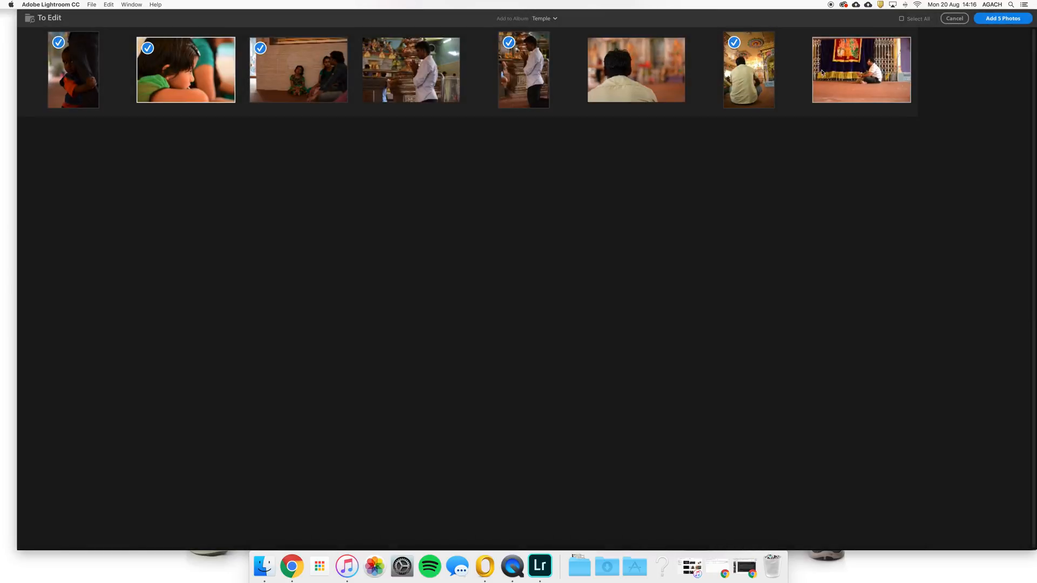
left_click(978, 23)
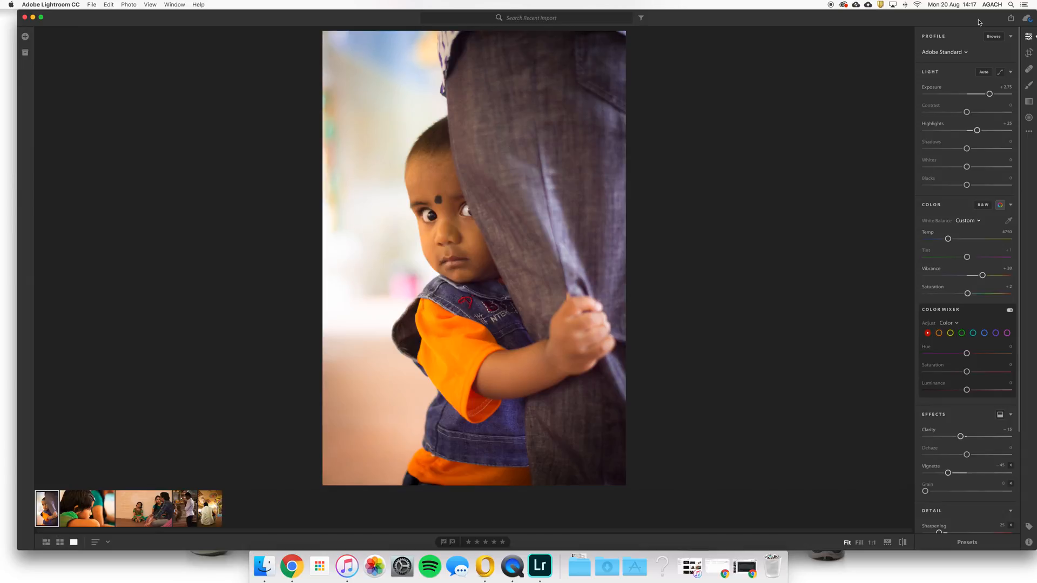
Step: View each of the imported photos in turn and return to the first one
left_click(105, 521)
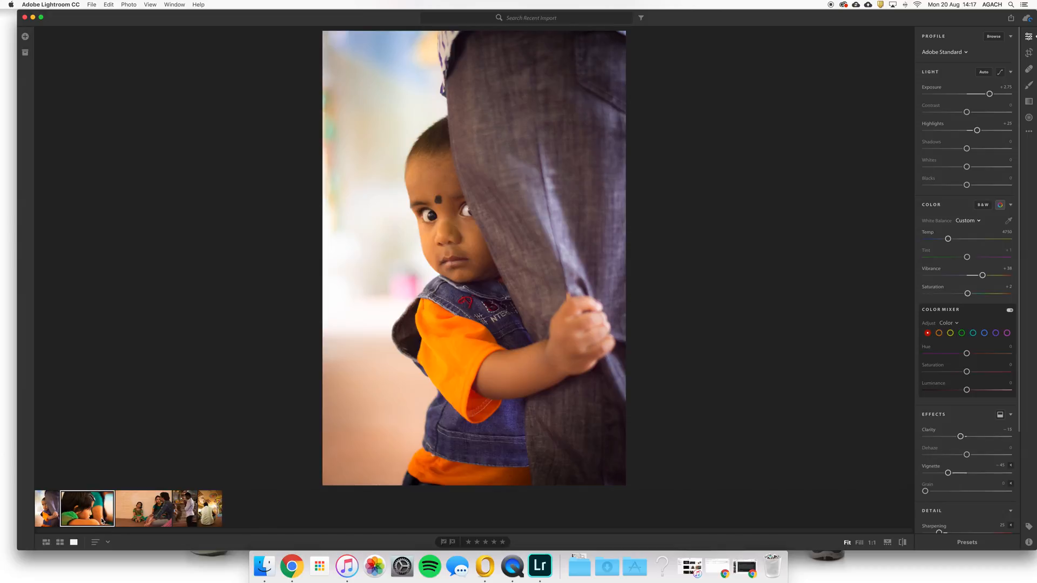
left_click(144, 511)
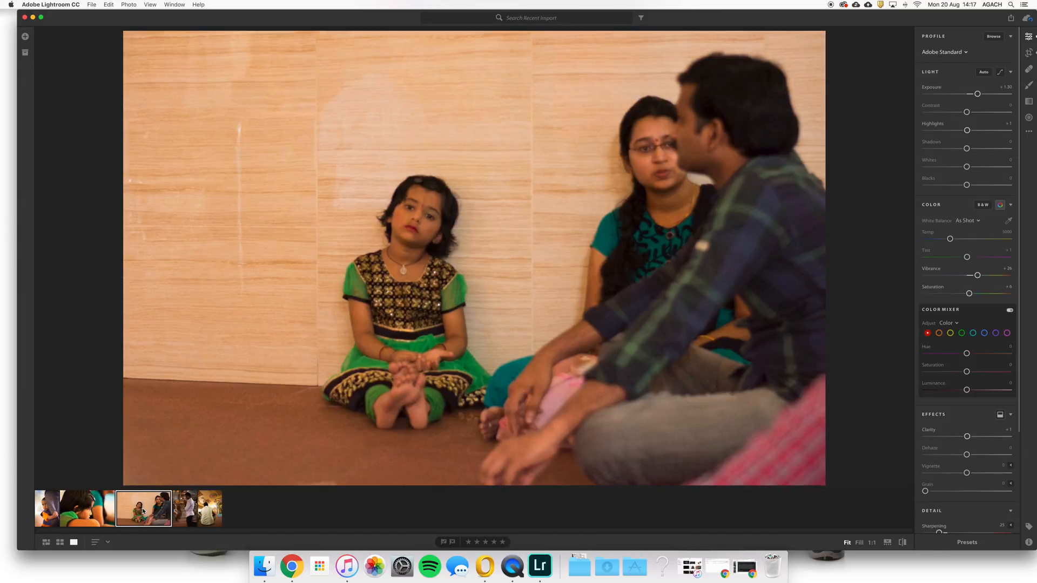
left_click(191, 518)
left_click(216, 514)
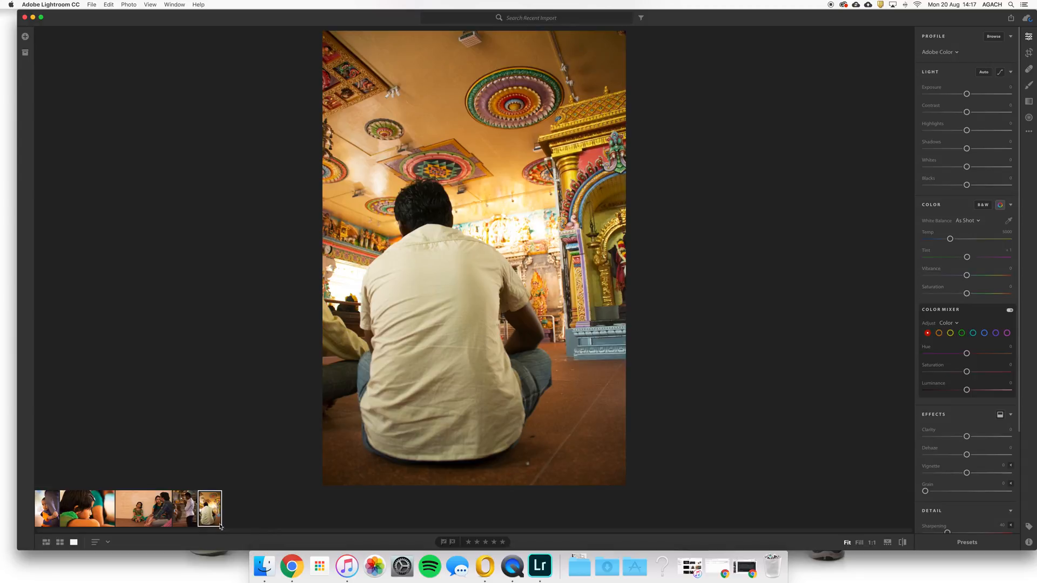
left_click(43, 516)
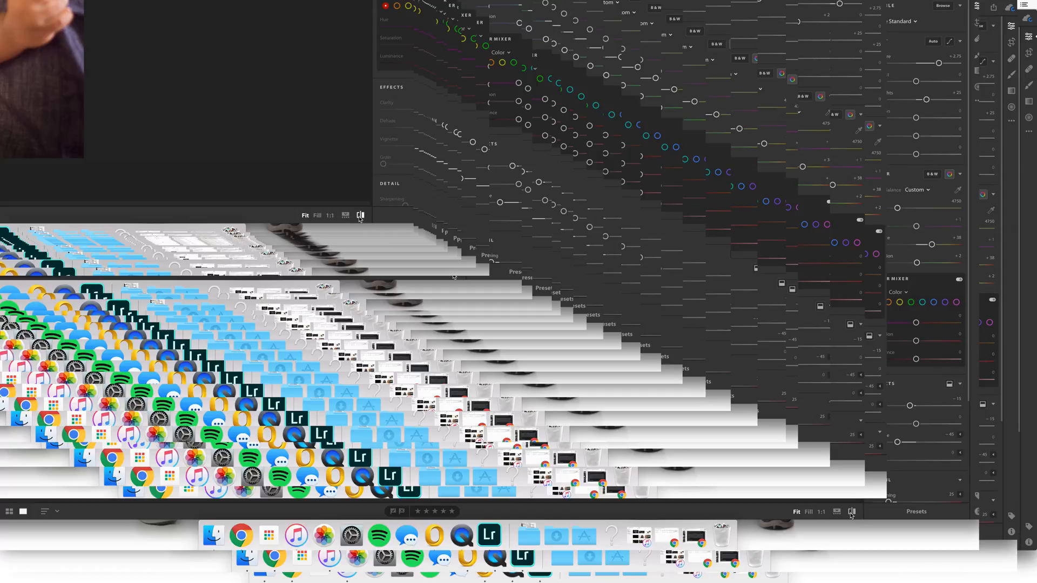
Step: Compare the first photo's unedited original with its edited version, ending with the edited version fully in view
left_click(901, 543)
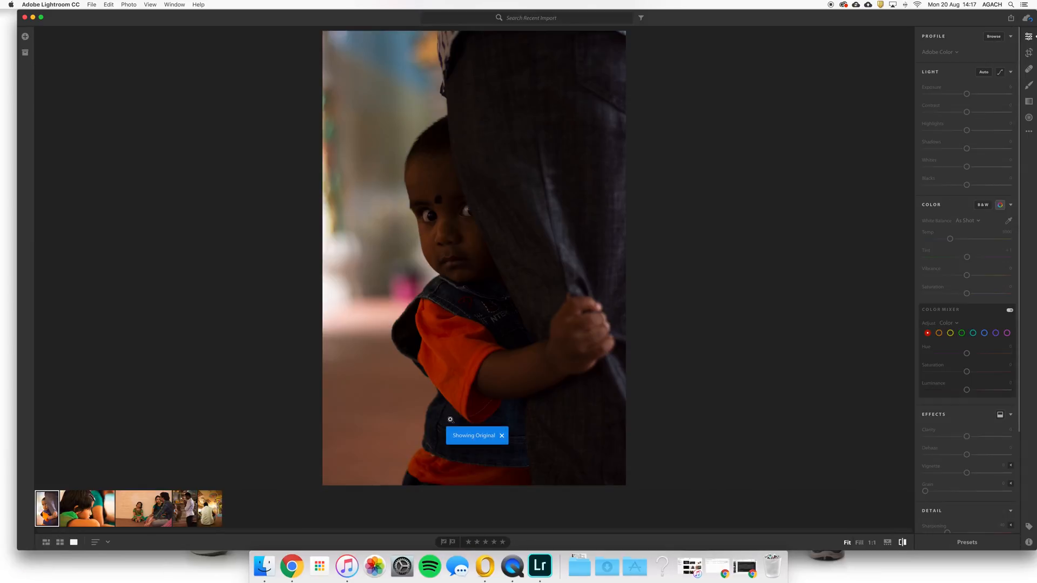
left_click(450, 419)
right_click(418, 319)
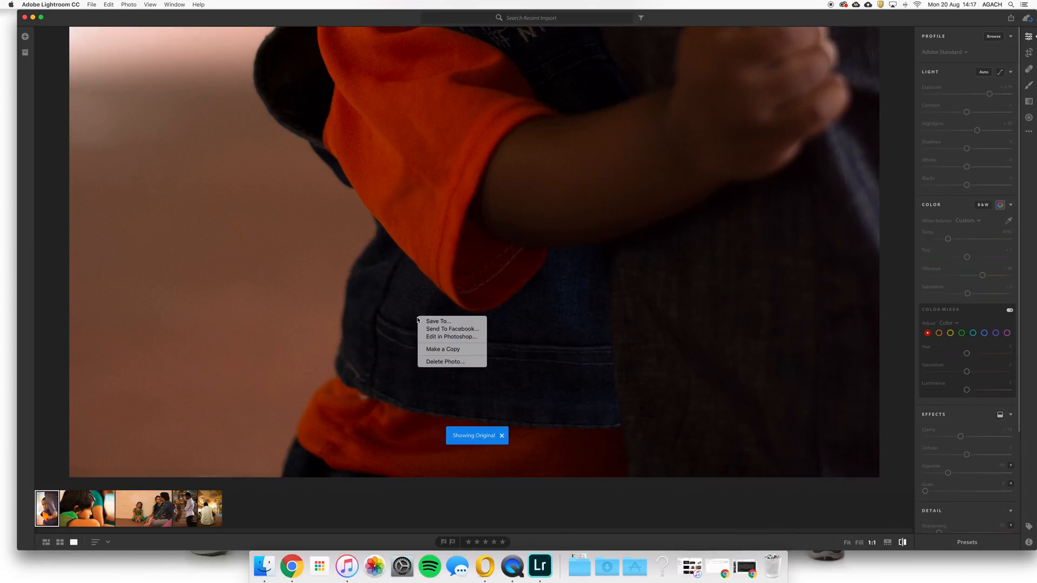
left_click(363, 357)
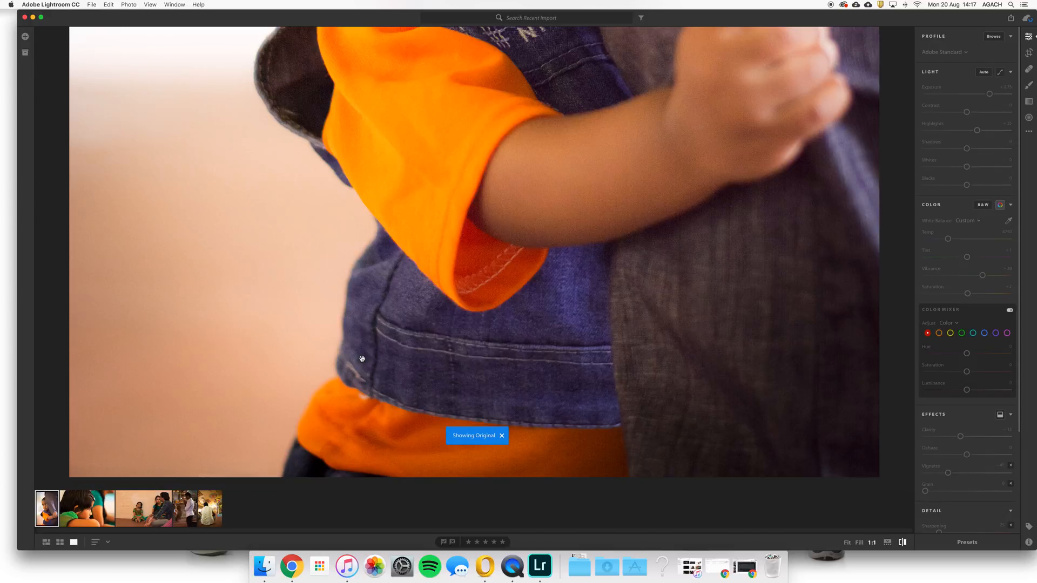
left_click(502, 435)
left_click(902, 541)
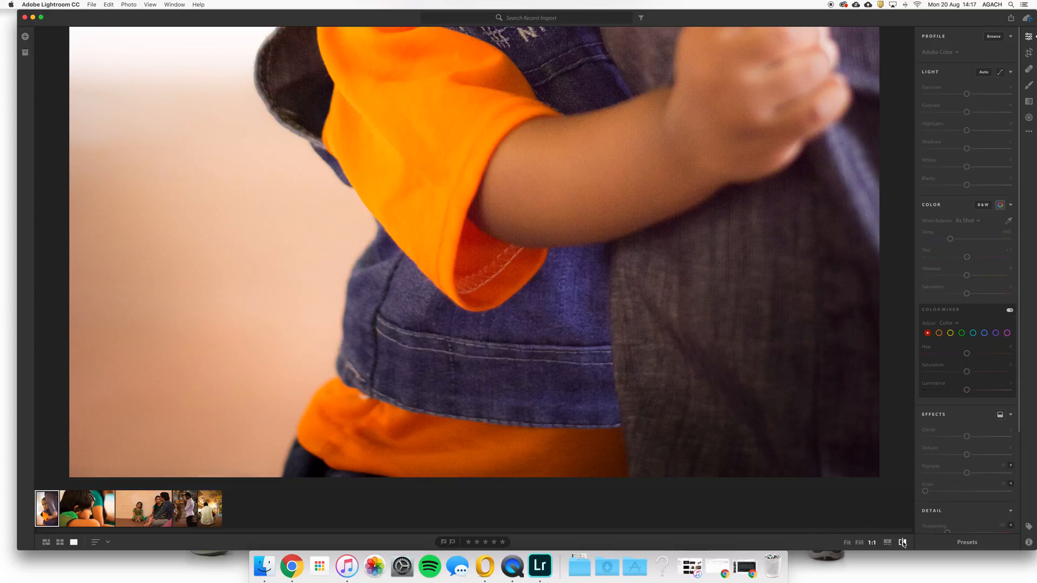
left_click(119, 327)
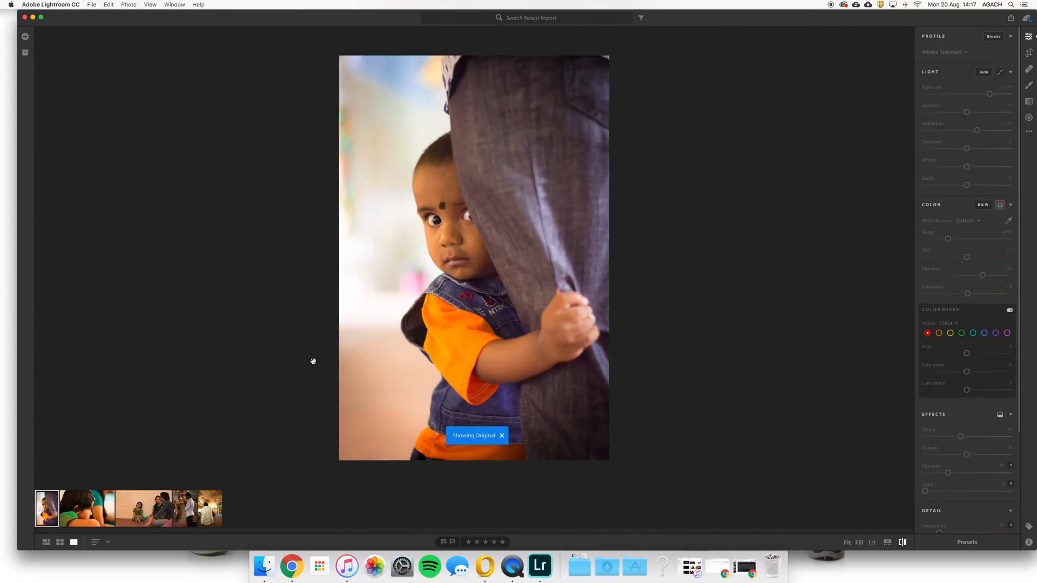
left_click(503, 435)
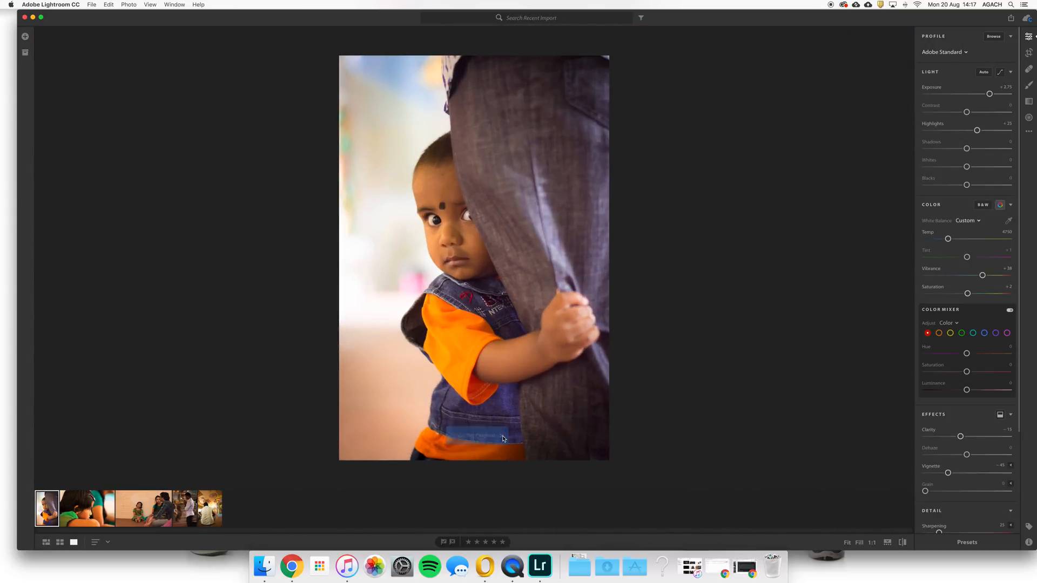
Step: Show the first photo's original again, view the second photo and return to the first photo's edited version
left_click(92, 5)
mouse_move(136, 5)
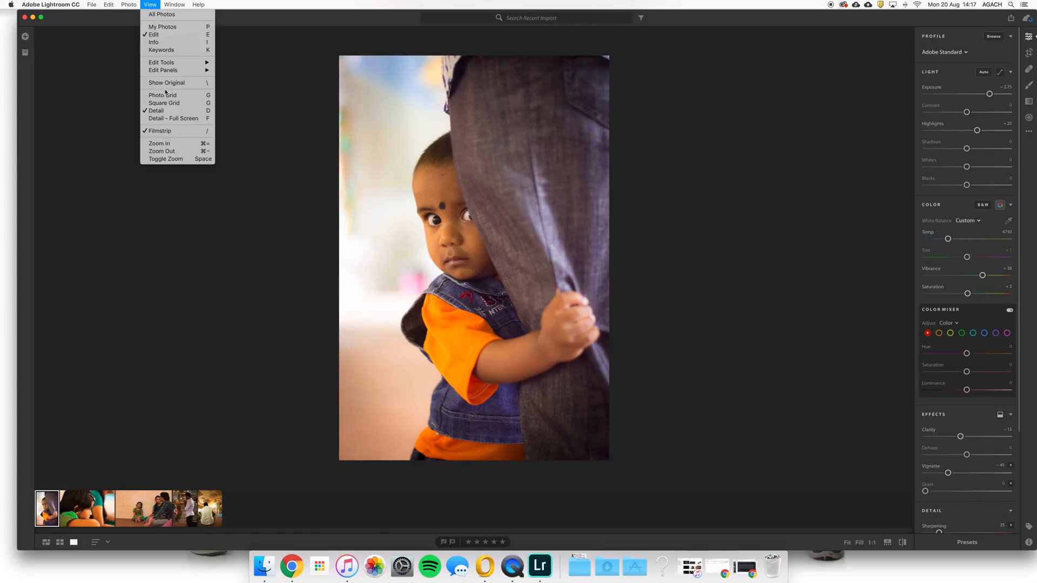
left_click(165, 83)
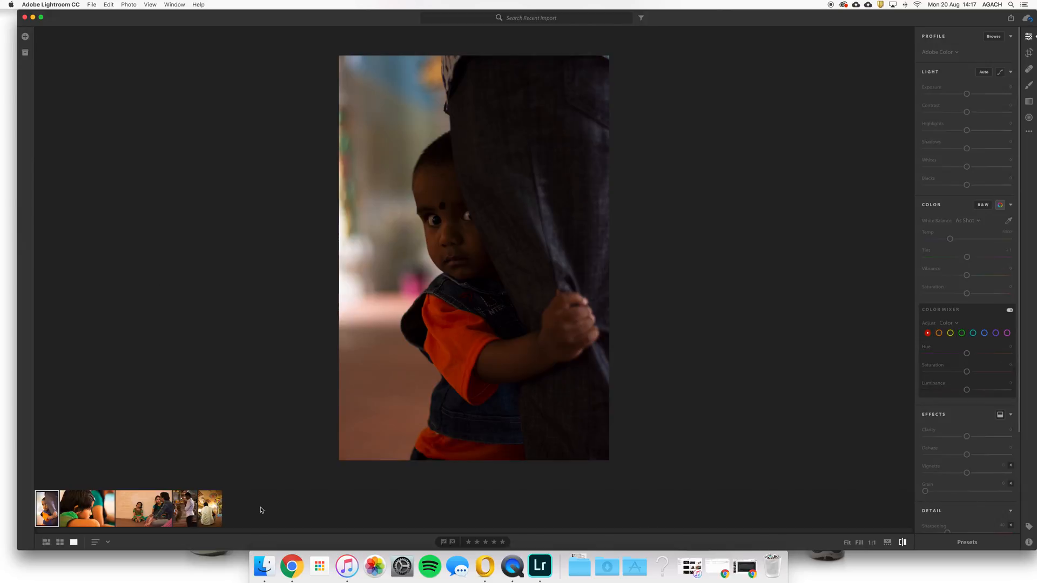
left_click(86, 510)
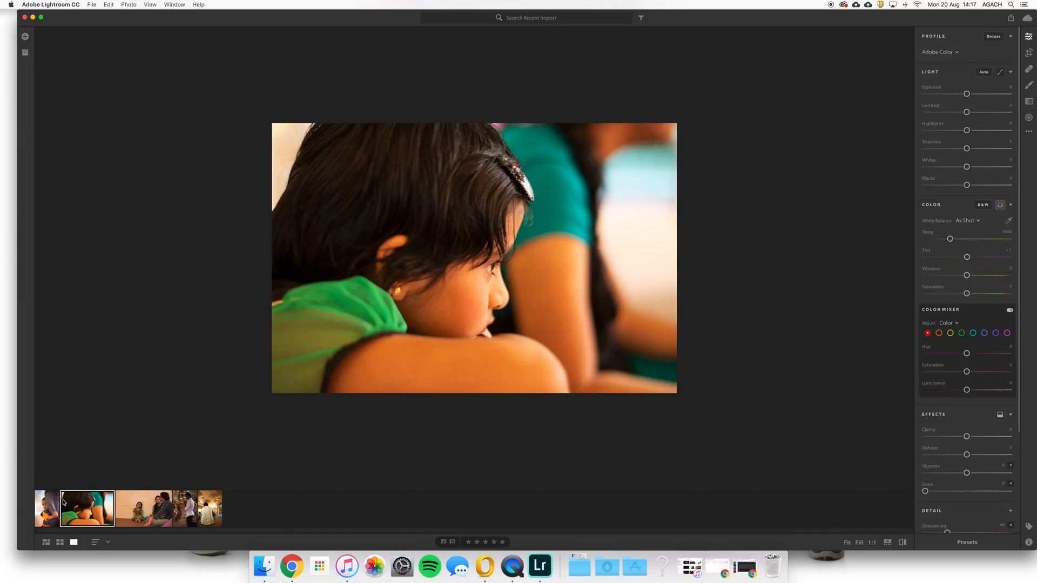
left_click(51, 512)
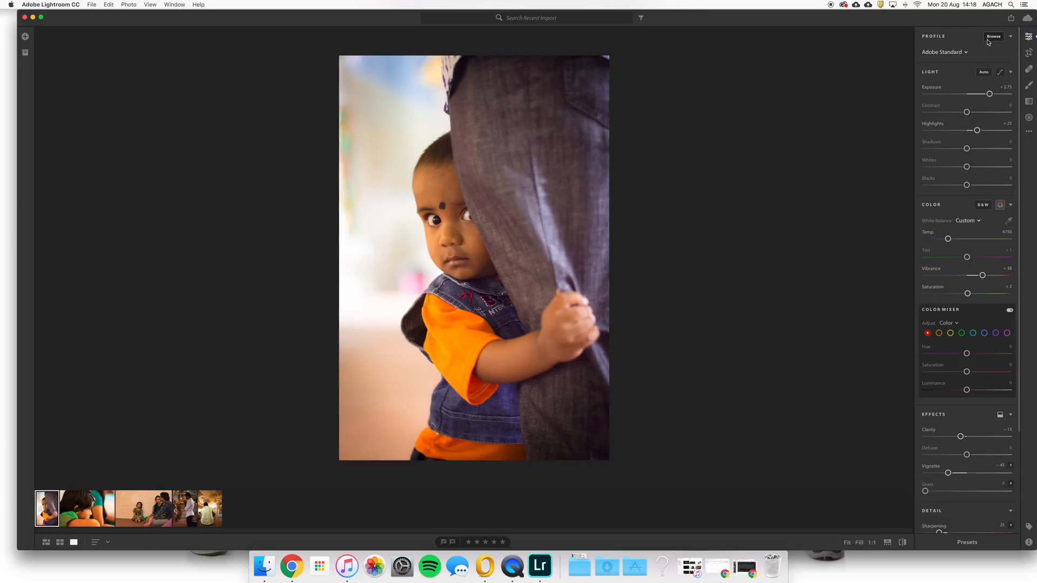
Step: Try the Adobe Landscape profile on the first photo and switch back to Adobe Standard
left_click(966, 53)
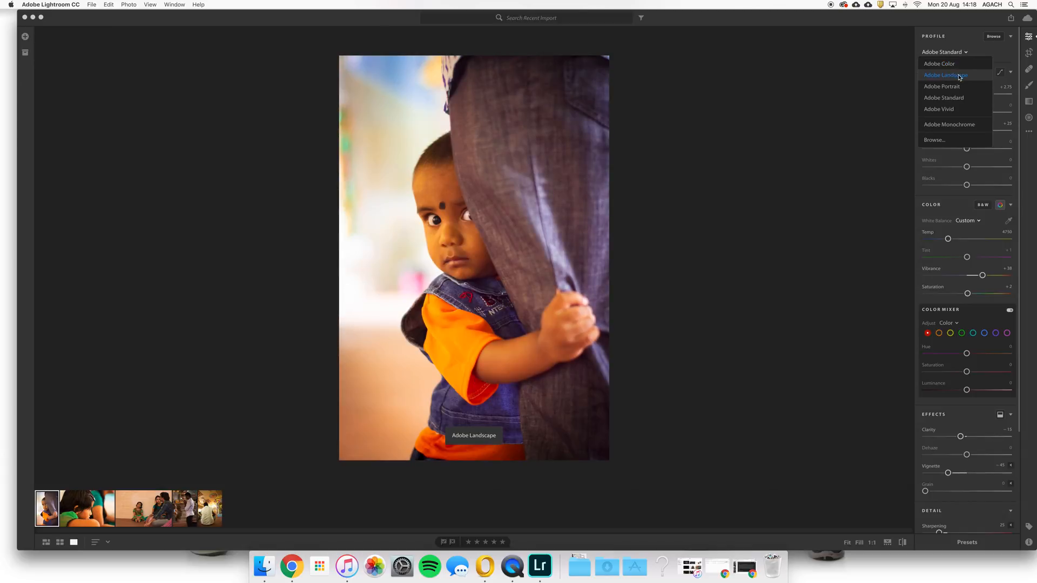
left_click(959, 77)
left_click(951, 52)
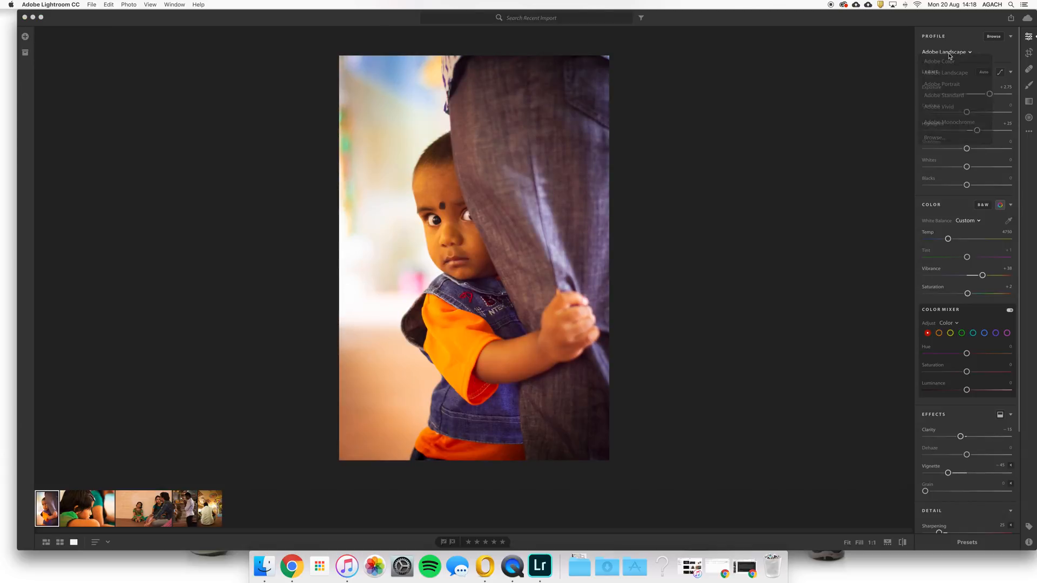
left_click(951, 98)
Step: Browse all available profiles for the first photo and preview the Adobe Raw ones, including Adobe Portrait and Adobe Monochrome
left_click(936, 52)
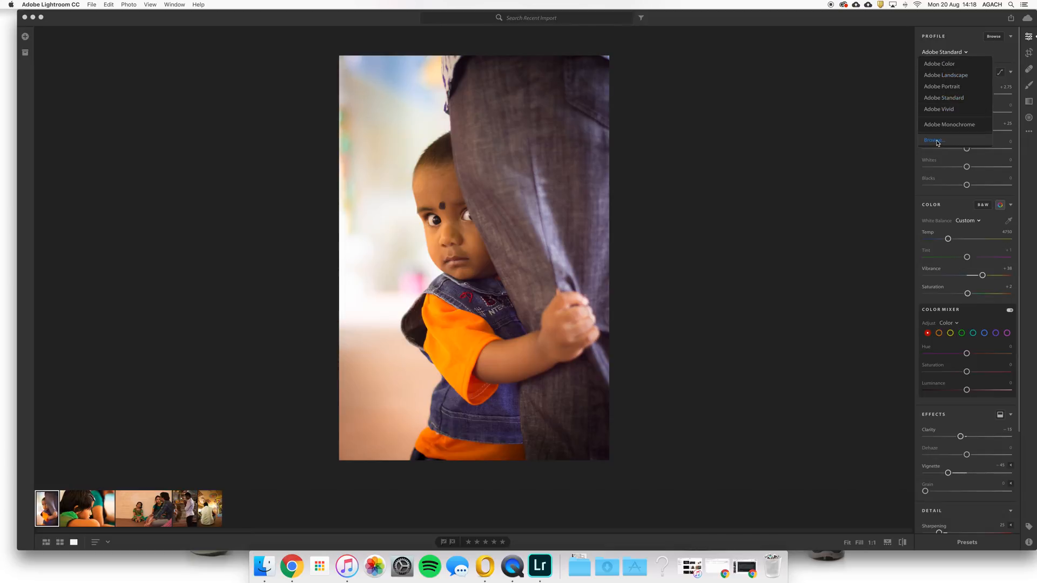
left_click(937, 141)
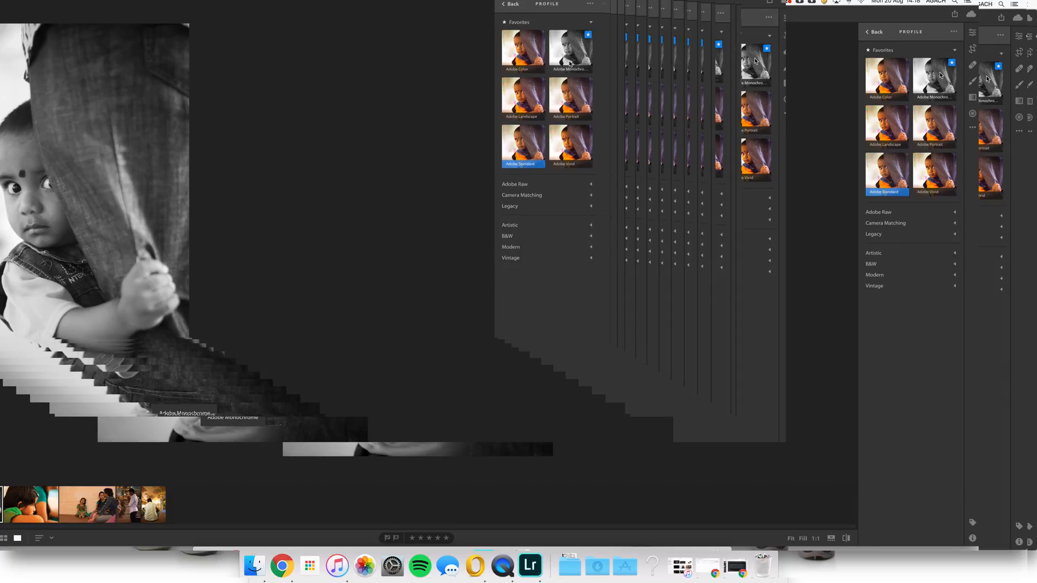
left_click(530, 185)
left_click(524, 181)
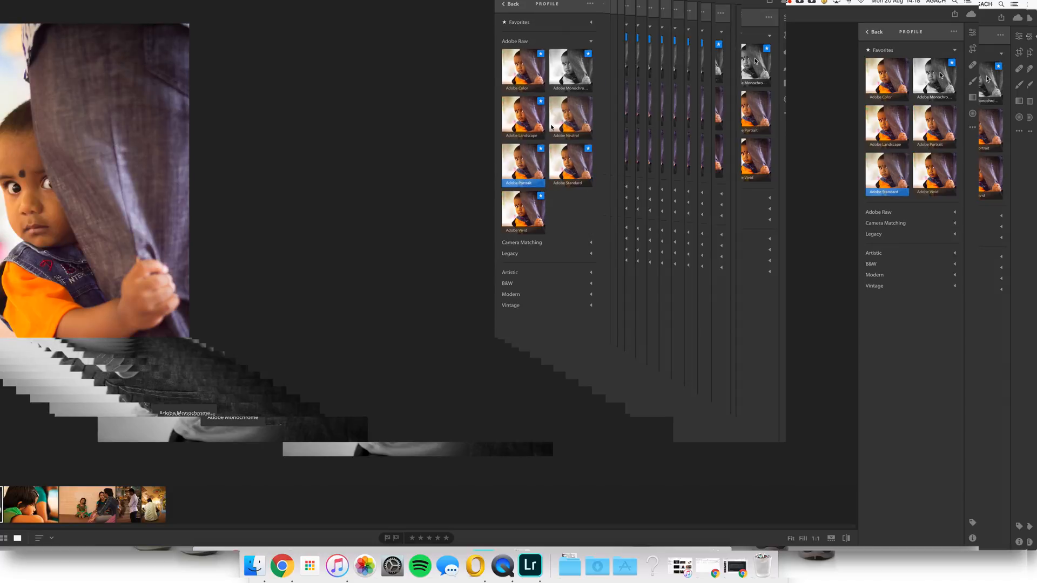
left_click(552, 127)
left_click(561, 81)
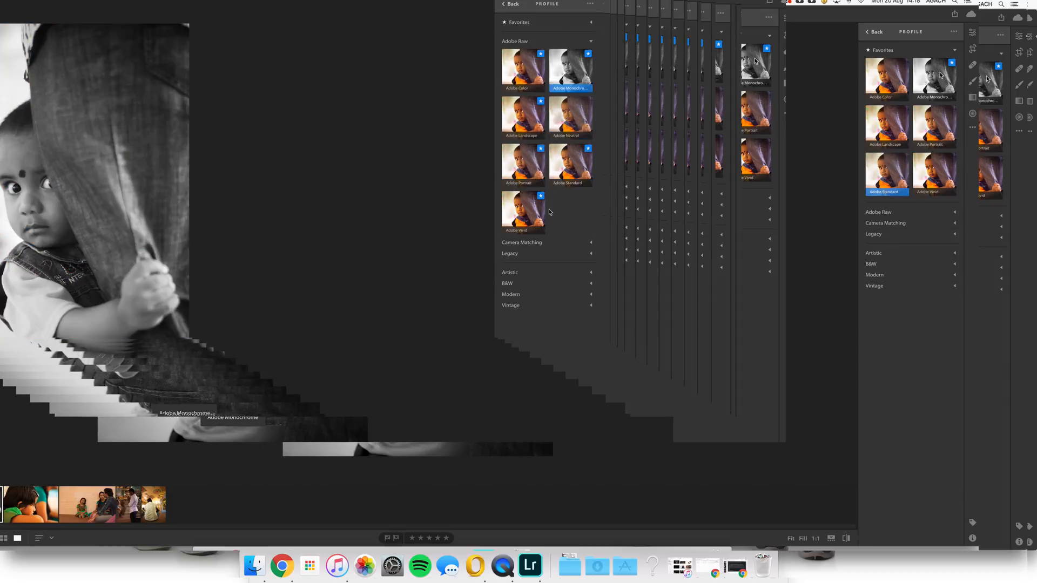
Step: Apply the Camera Neutral B&W profile from the Legacy group to the first photo
left_click(522, 253)
left_click(521, 182)
left_click(512, 146)
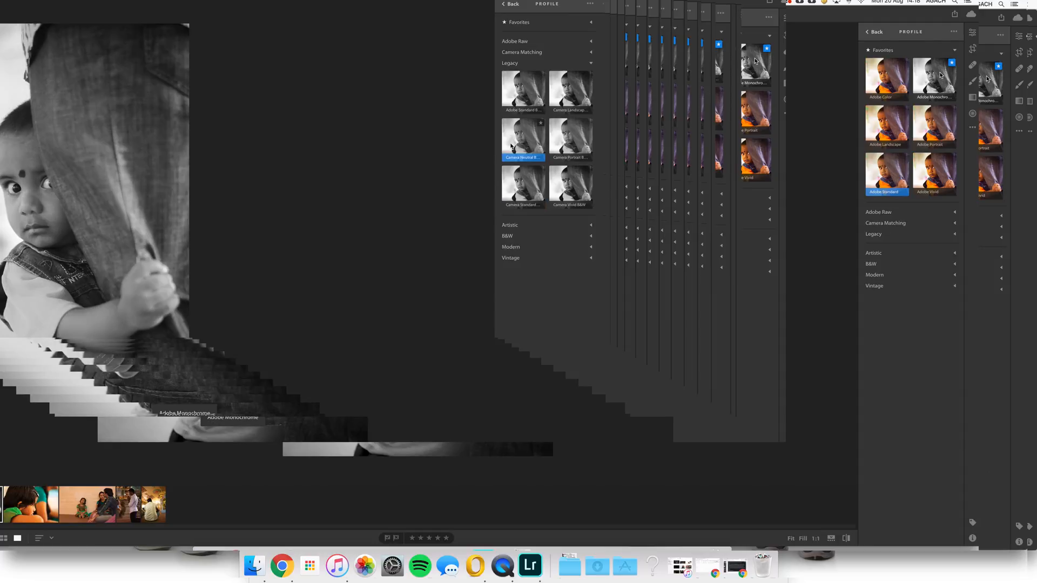
Step: Preview the Artistic, B&W and Vintage profile groups on the first photo
left_click(511, 225)
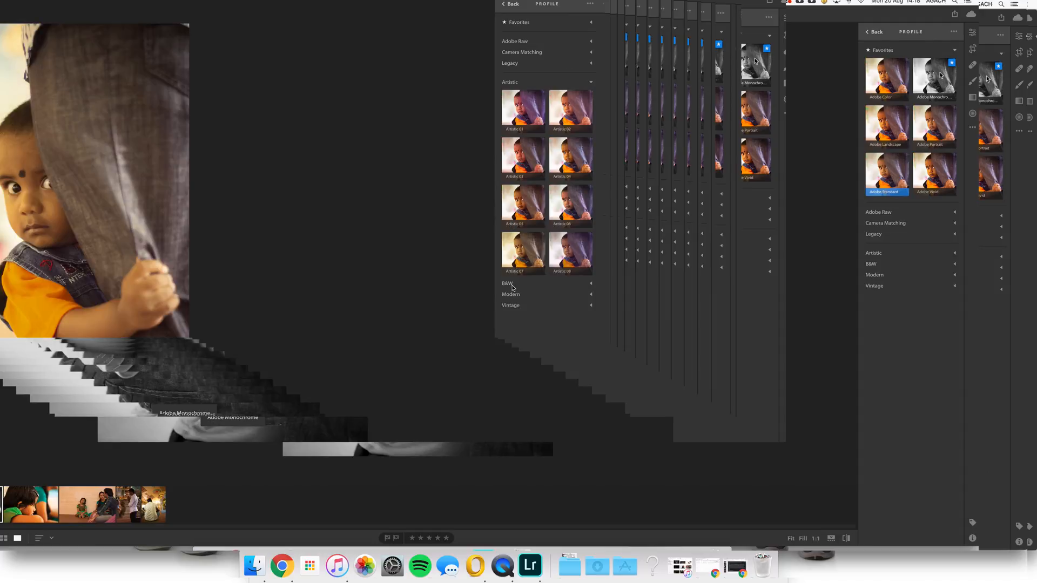
left_click(507, 283)
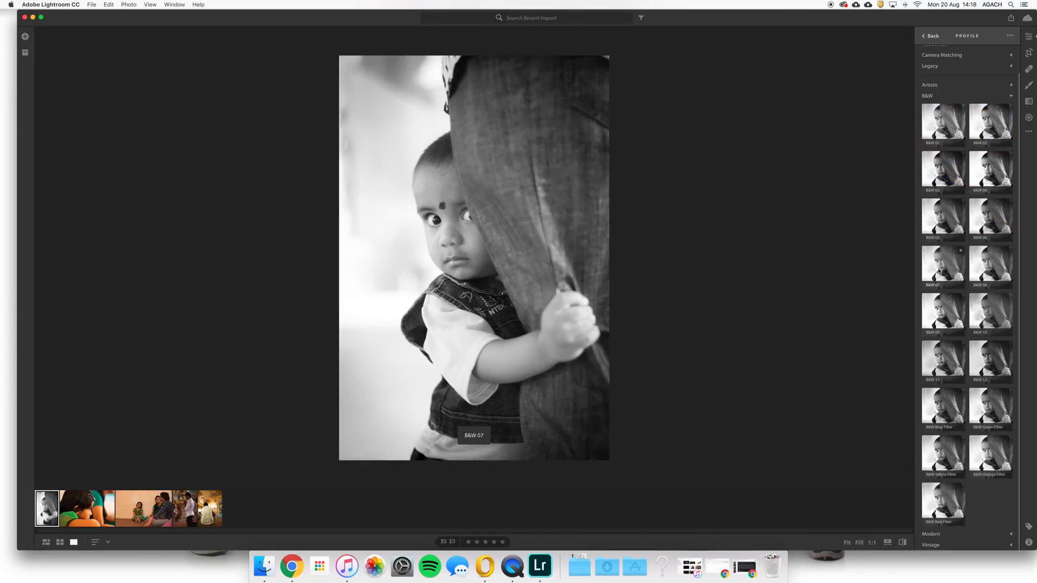
left_click(931, 533)
left_click(938, 387)
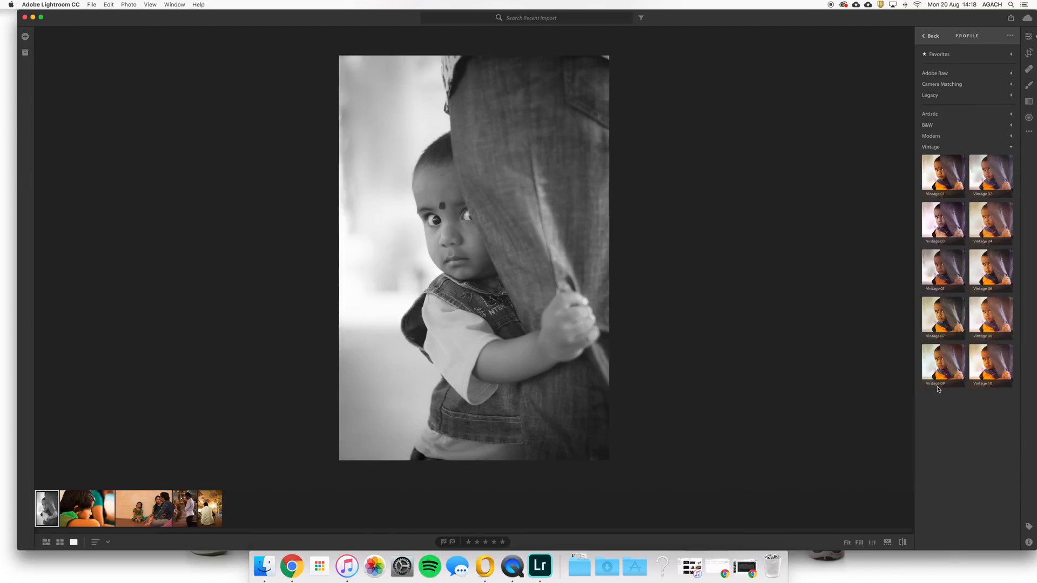
Step: Look through the Adobe Raw profiles, return to the edit settings with Adobe Neutral as the photo's profile, and hide the mixer
left_click(940, 76)
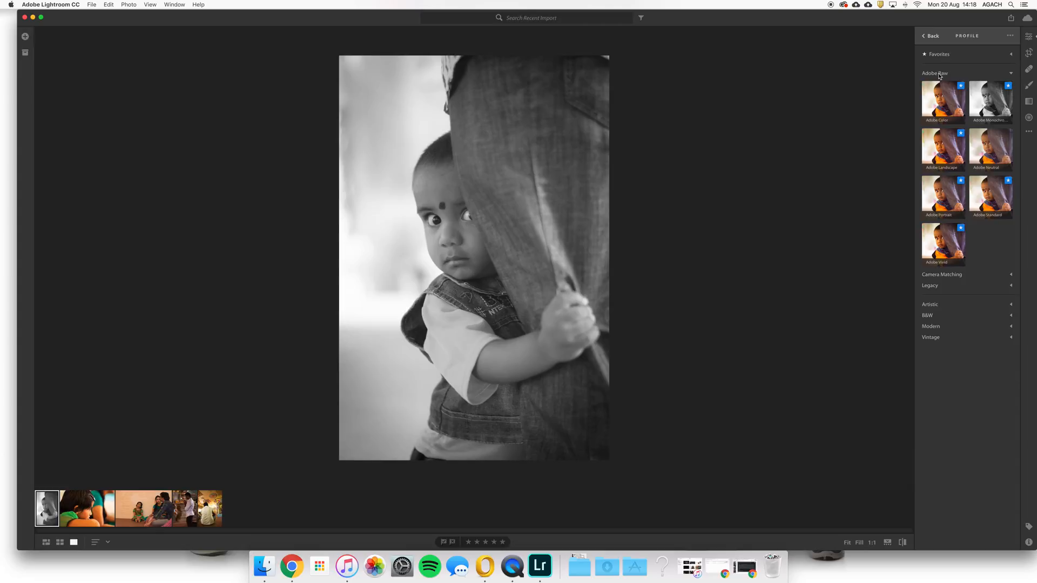
left_click(931, 35)
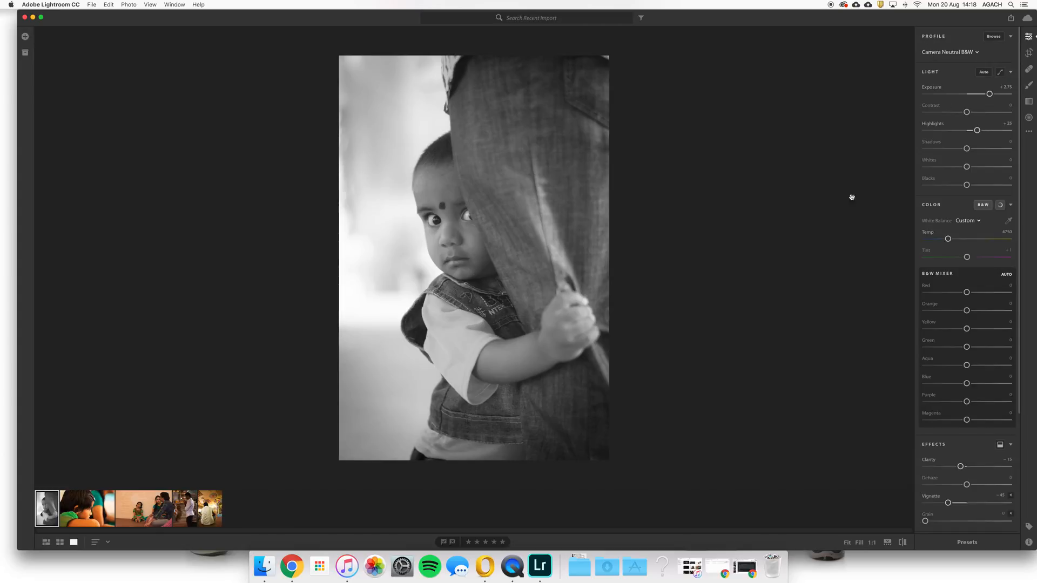
left_click(999, 206)
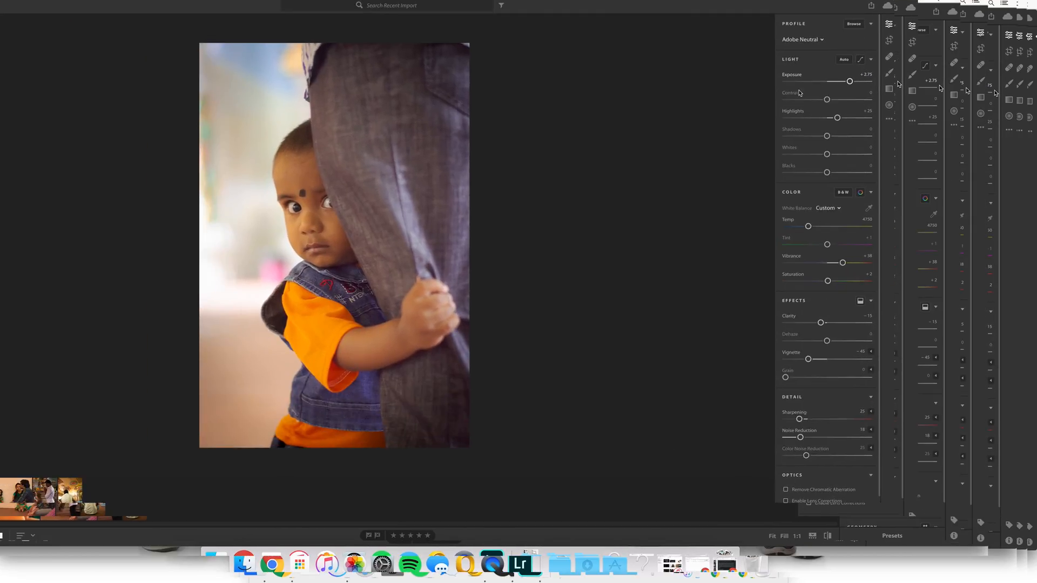
Step: Set Exposure to +1.45, Contrast to -25, Highlights to -8, Shadows to +18, Whites to -29 and Blacks to +18
left_click_drag(850, 82, 834, 173)
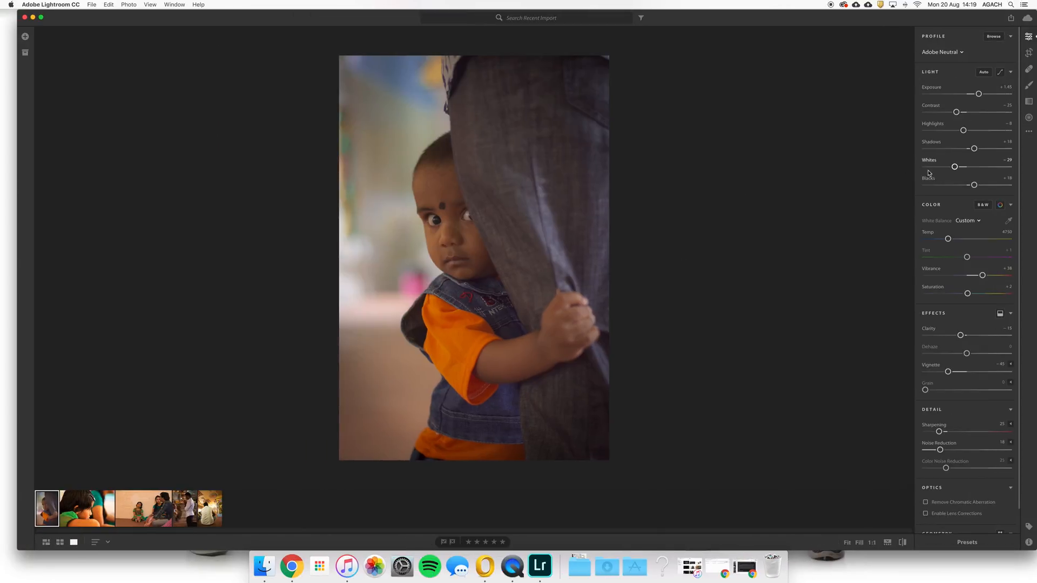
Step: Reset Blacks, Whites, Shadows, Highlights, Contrast and Exposure to their default values one after another
left_click(933, 181)
left_click(930, 161)
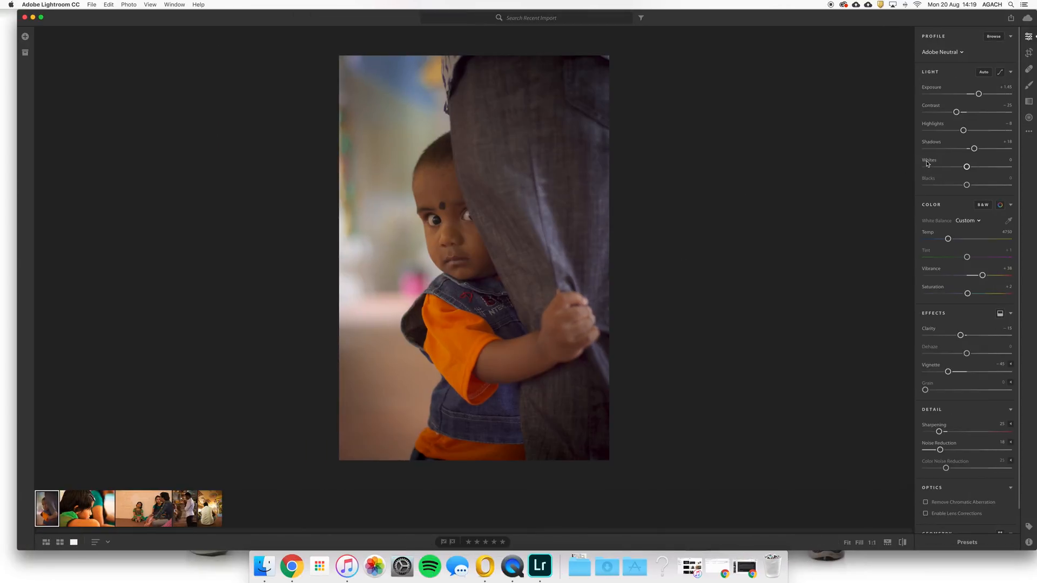
left_click(924, 145)
mouse_move(924, 127)
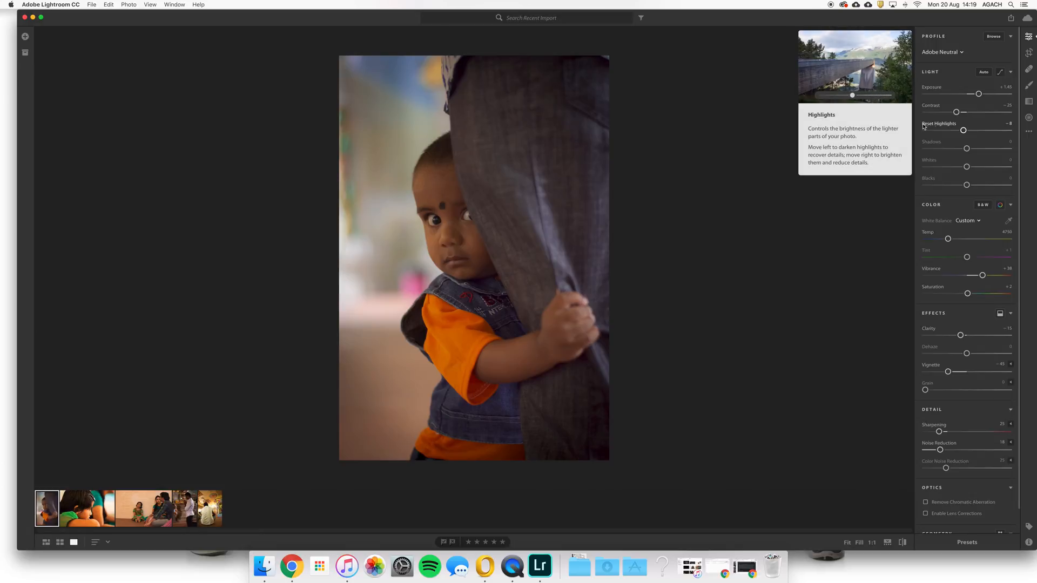
left_click(924, 127)
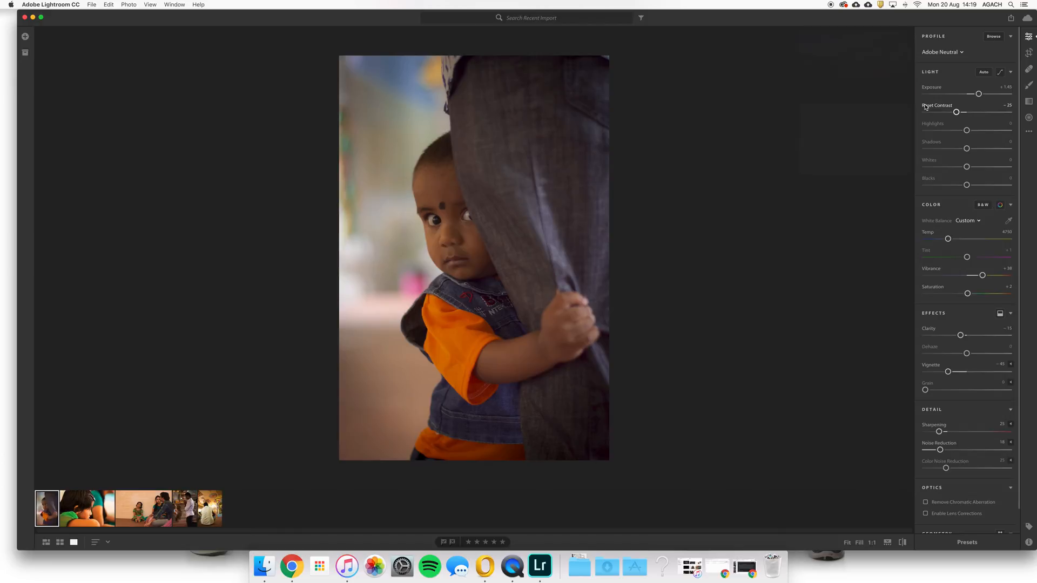
mouse_move(925, 107)
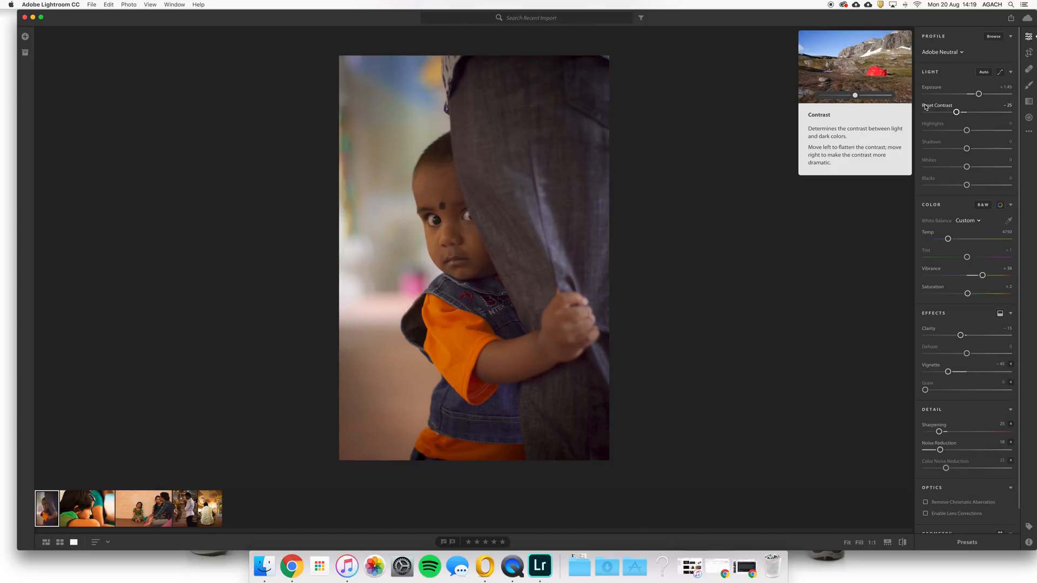
left_click(925, 107)
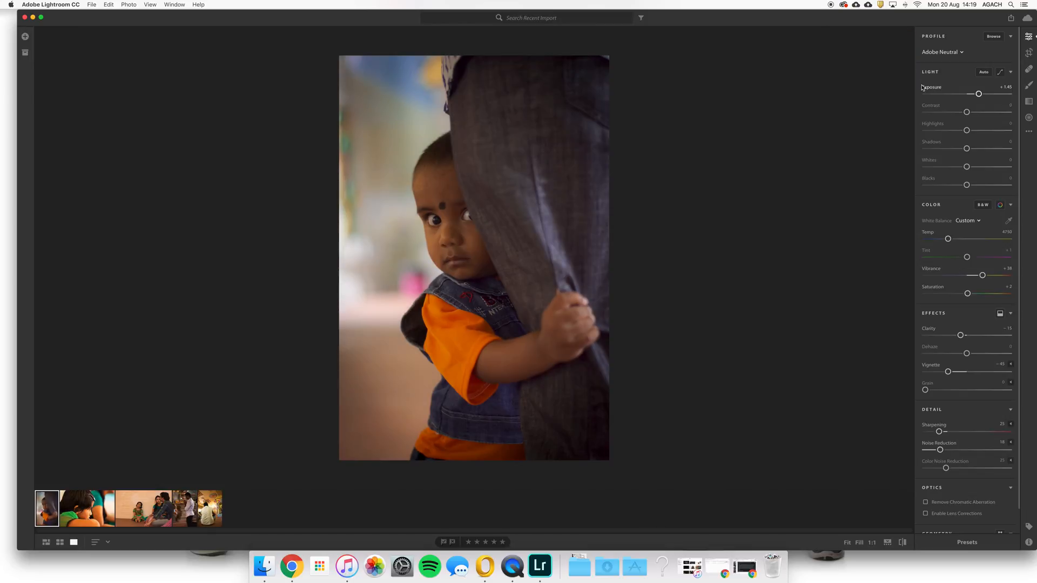
double_click(923, 88)
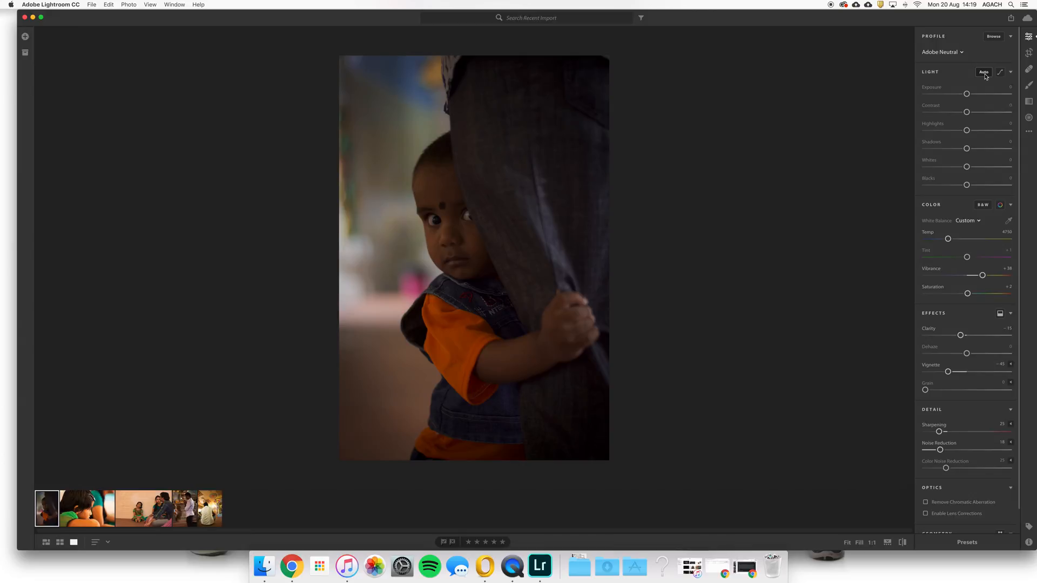
Step: Try the automatic light adjustment on the photo and undo it
left_click(984, 72)
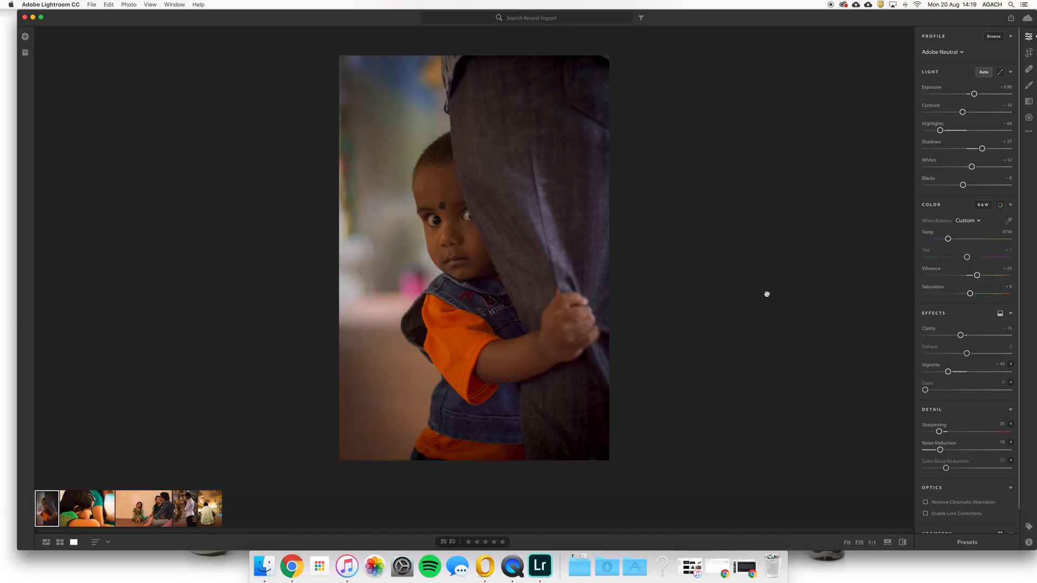
key("super+z")
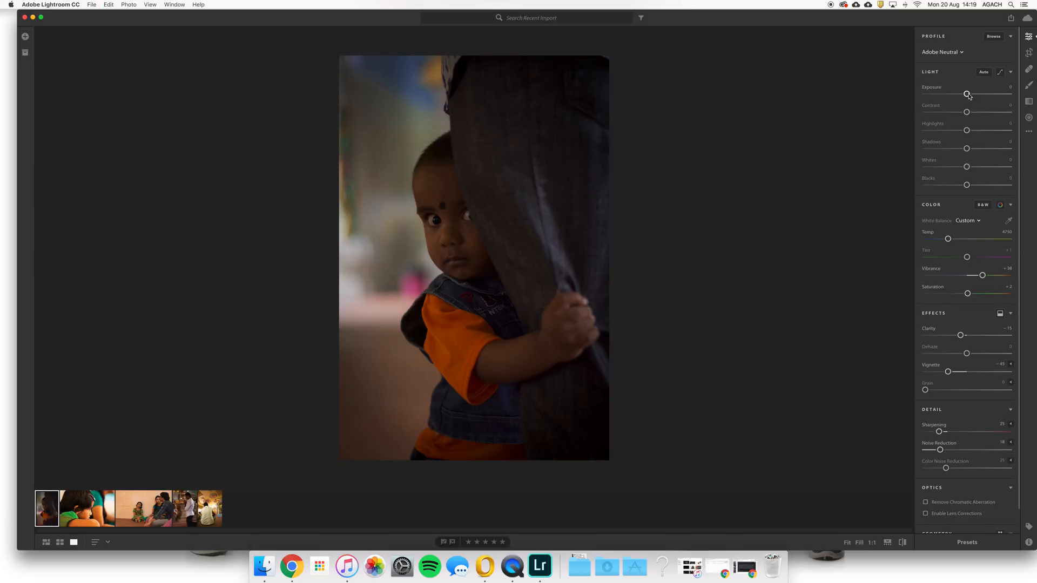
Step: Apply the automatic light adjustment, then fine-tune Exposure to +1.93 and Contrast to +4
left_click(983, 72)
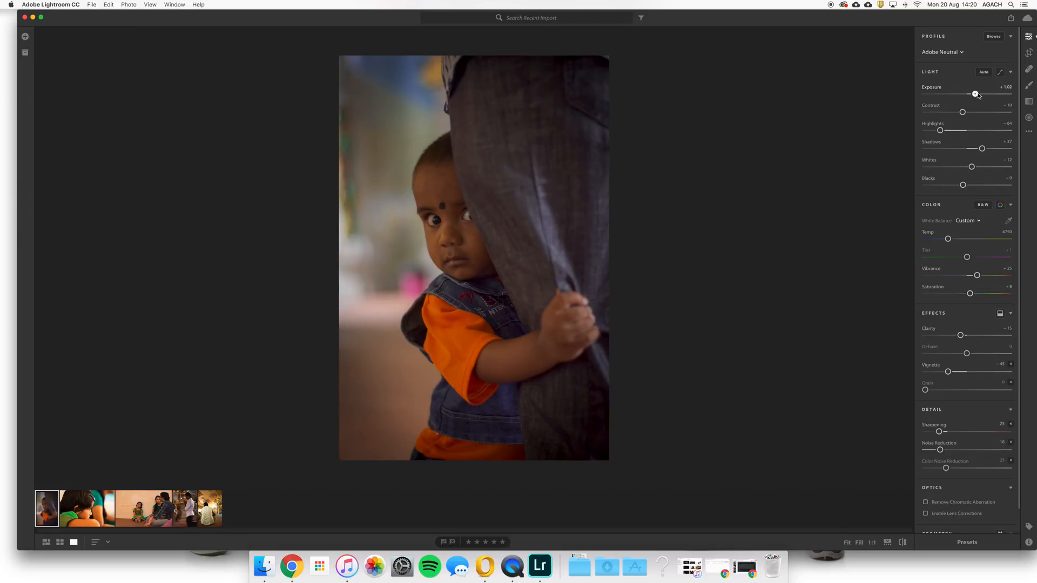
left_click_drag(975, 94, 982, 94)
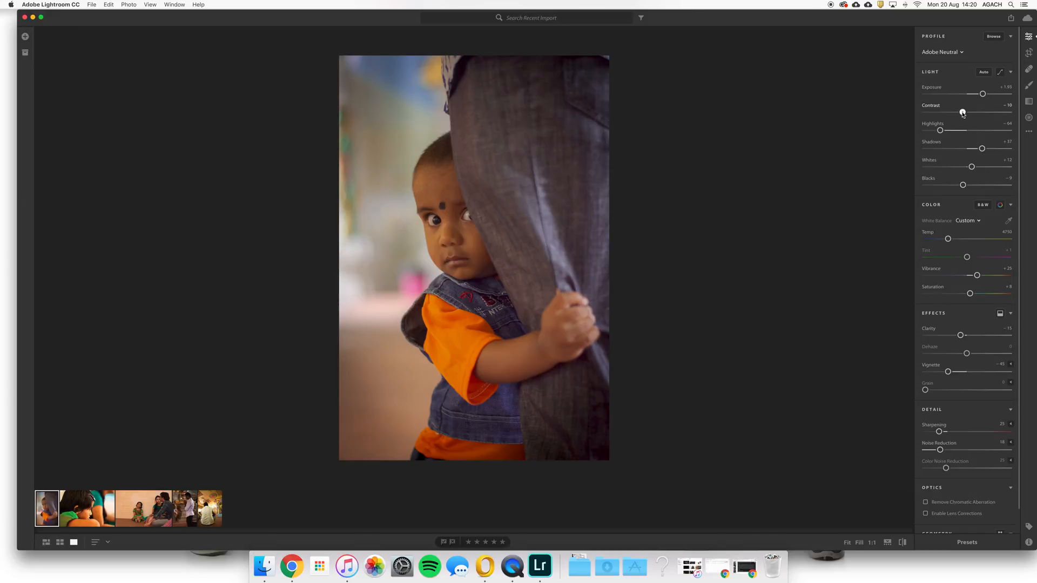
left_click_drag(962, 112, 969, 112)
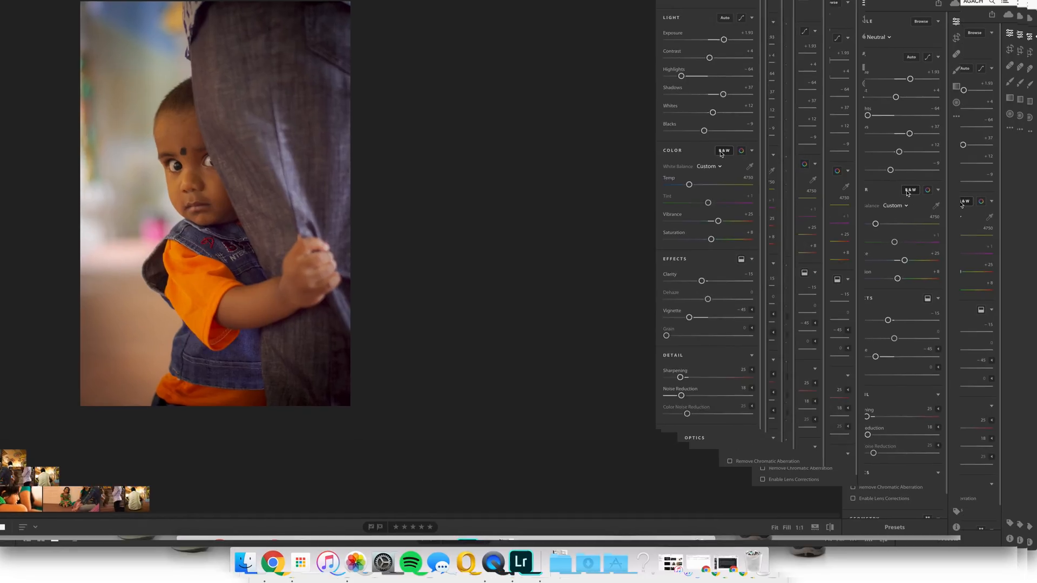
Step: Try the black-and-white conversion, show its B&W Mixer, and switch the photo back to colour
left_click(723, 151)
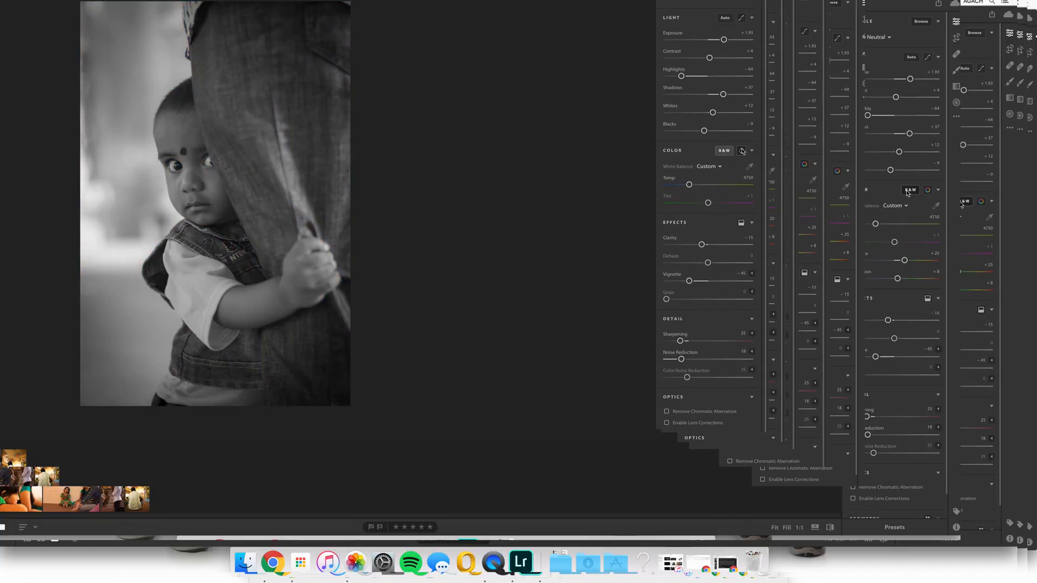
left_click(742, 151)
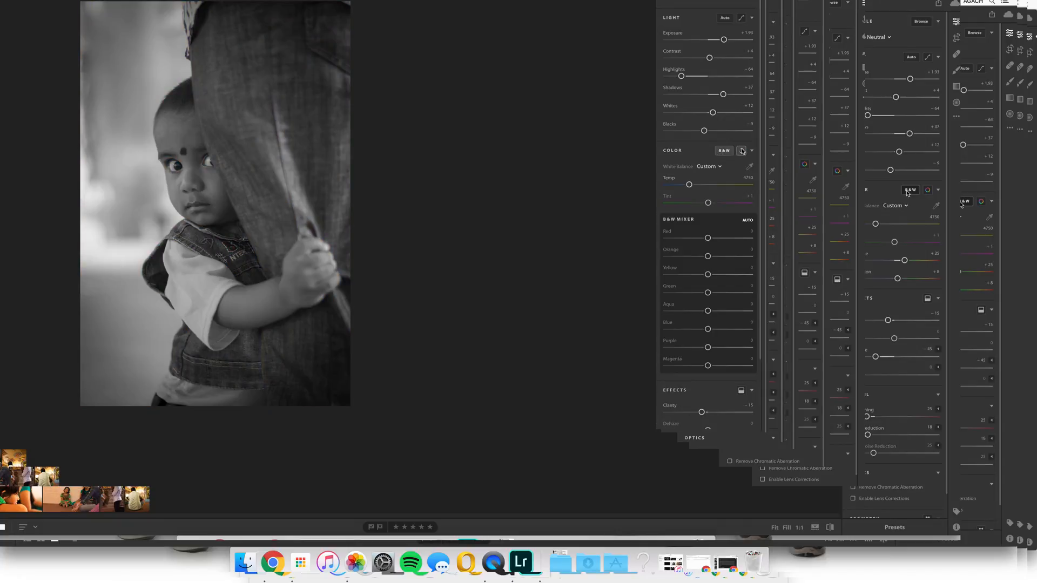
left_click(728, 152)
left_click(728, 152)
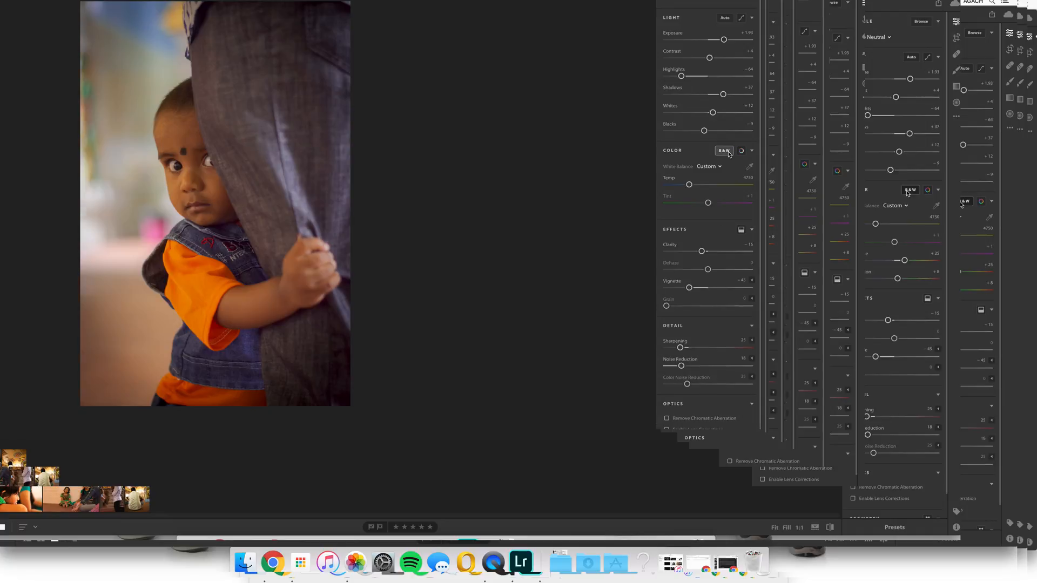
left_click(728, 153)
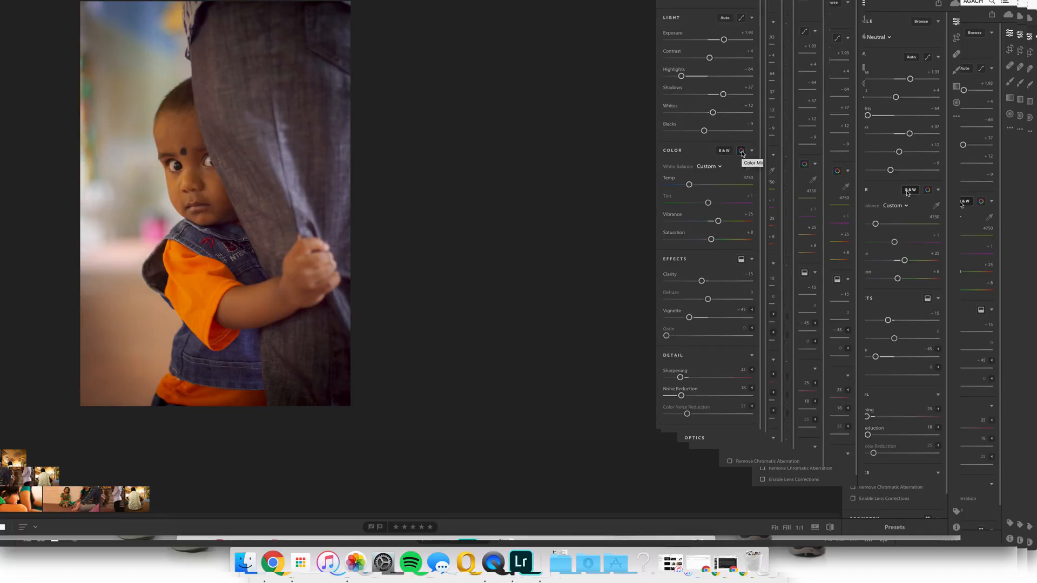
Step: Show the Color Mixer and set the orange tones to Hue +13, Saturation +28 and Luminance +18
left_click(741, 152)
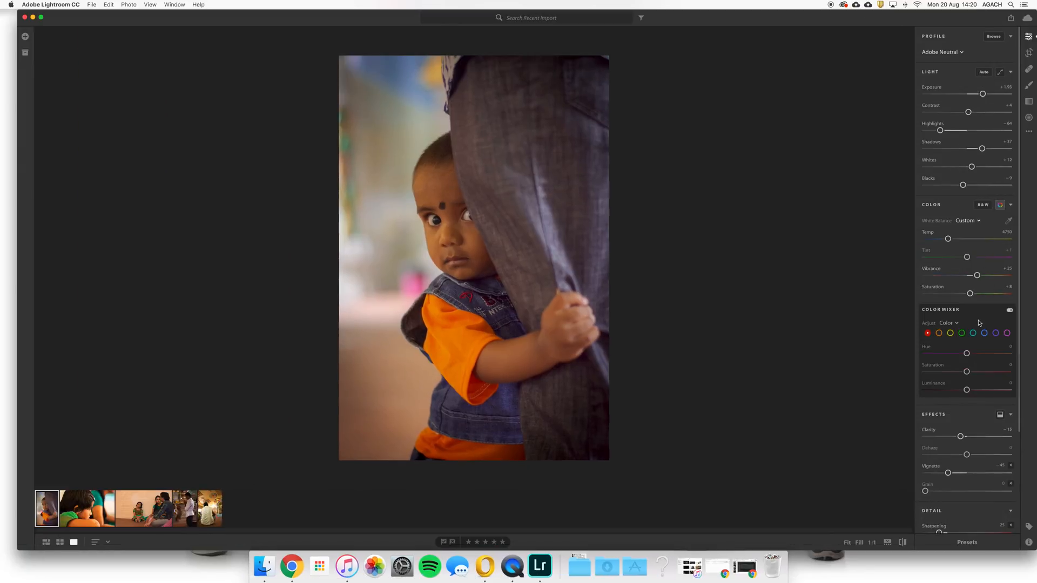
left_click(949, 323)
left_click(896, 363)
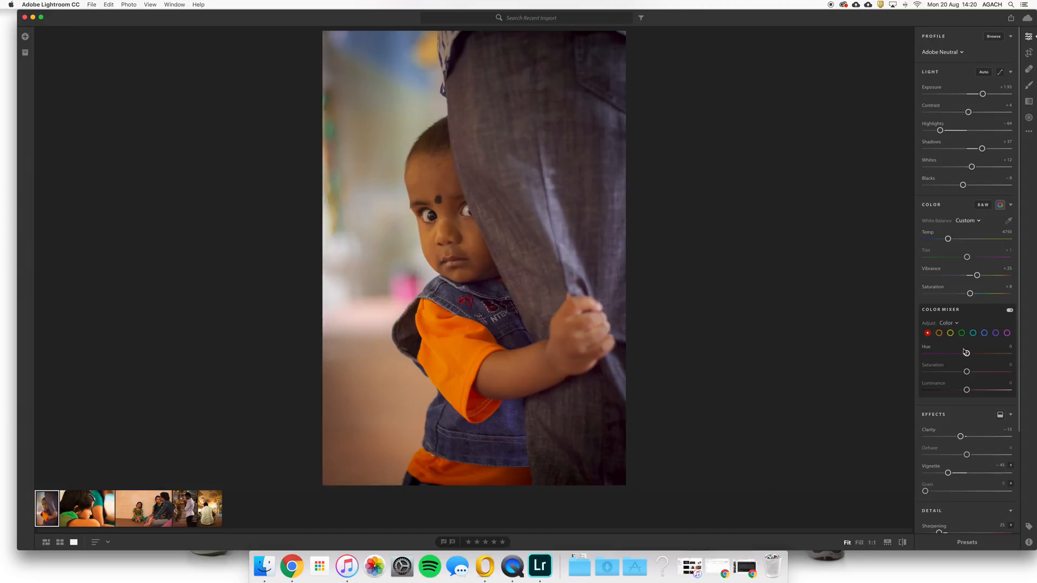
left_click(938, 333)
left_click_drag(967, 353, 975, 400)
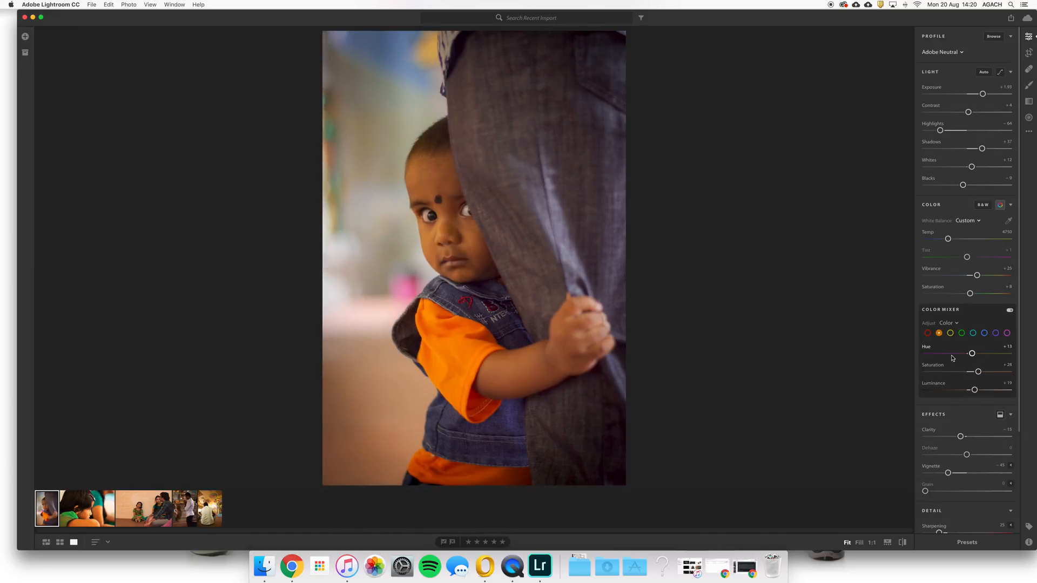
Step: Set the hue of the blue tones to +31 in the Color Mixer
left_click(950, 333)
left_click(984, 333)
mouse_move(992, 354)
left_mouse_down()
mouse_move(940, 354)
mouse_move(980, 355)
left_mouse_up()
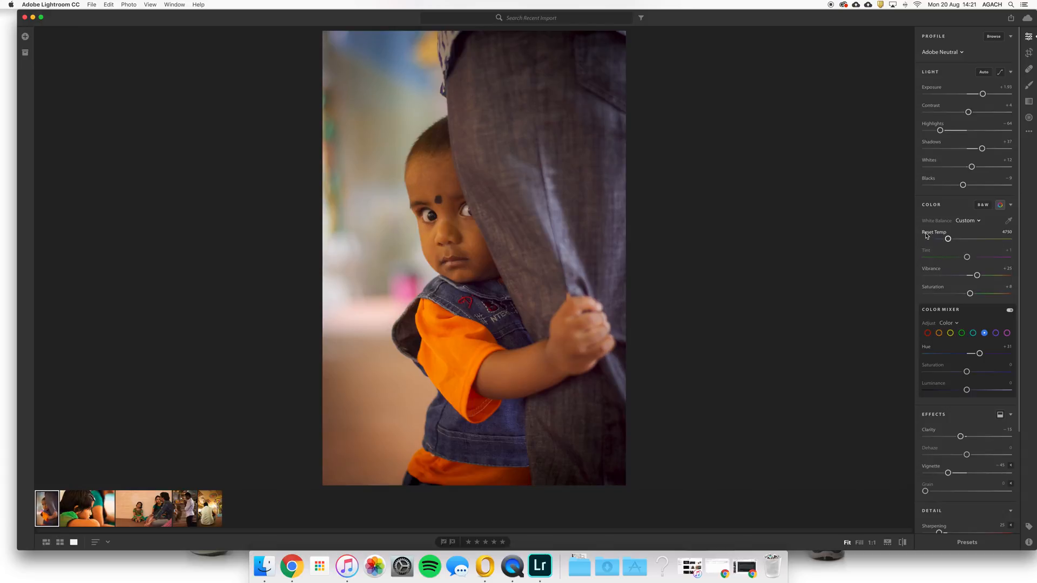
Step: Try the coolest white balance temperature of 2000, then set Temp to 4777 and Tint to +10
mouse_move(926, 235)
left_click_drag(948, 239, 924, 240)
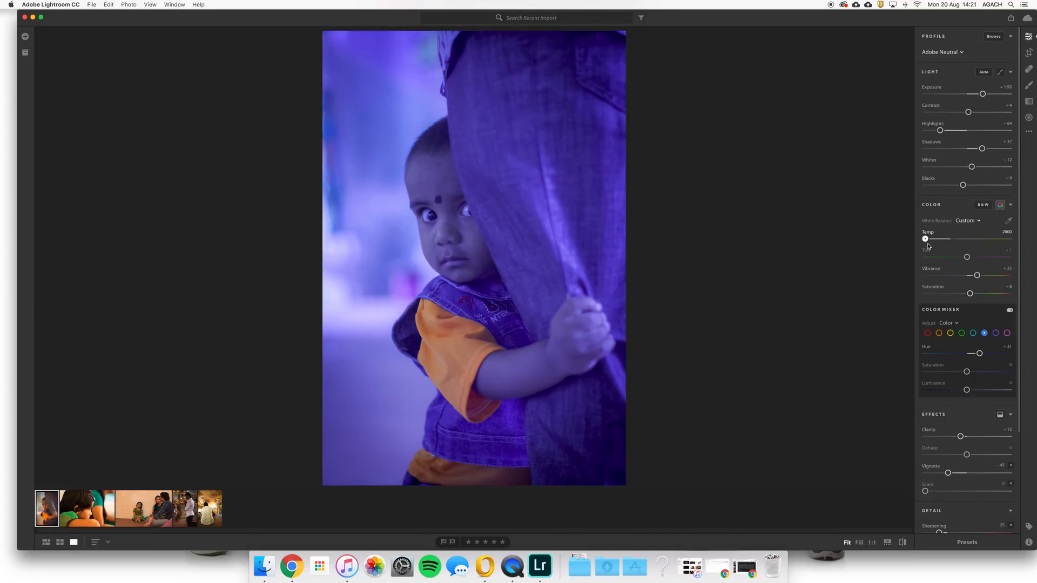
left_click_drag(927, 246, 969, 257)
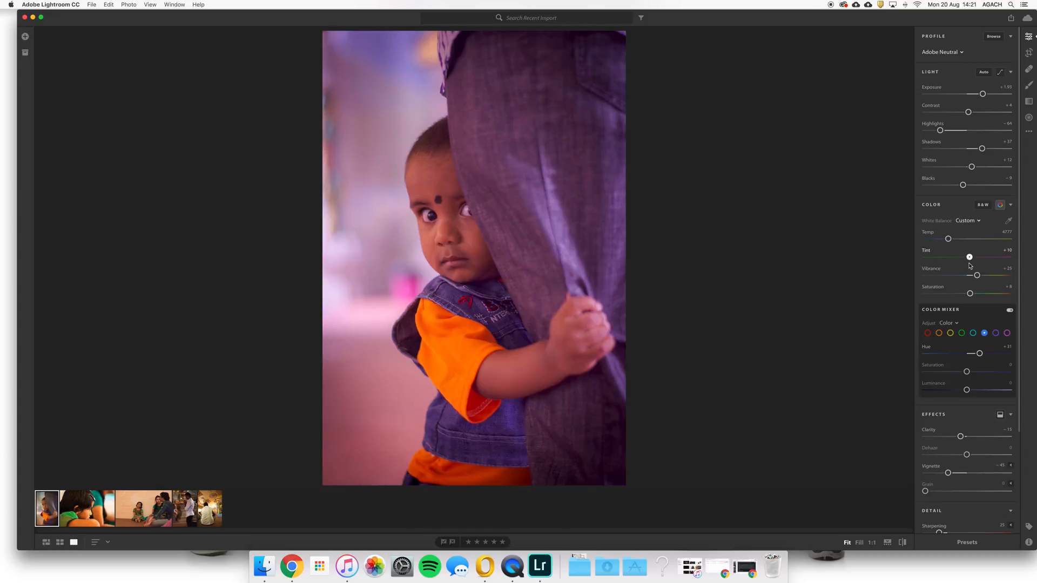
mouse_move(924, 253)
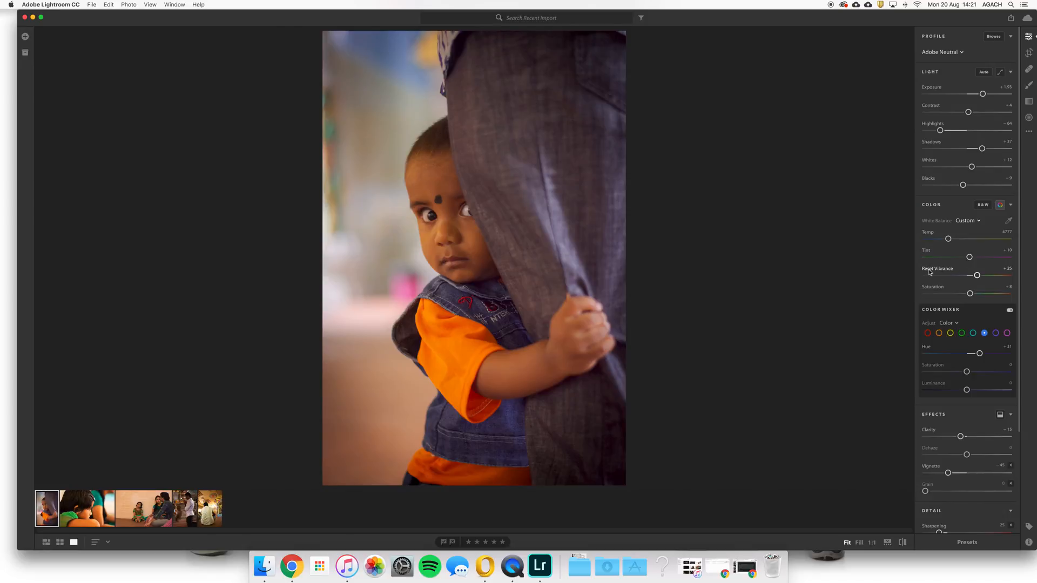
mouse_move(930, 273)
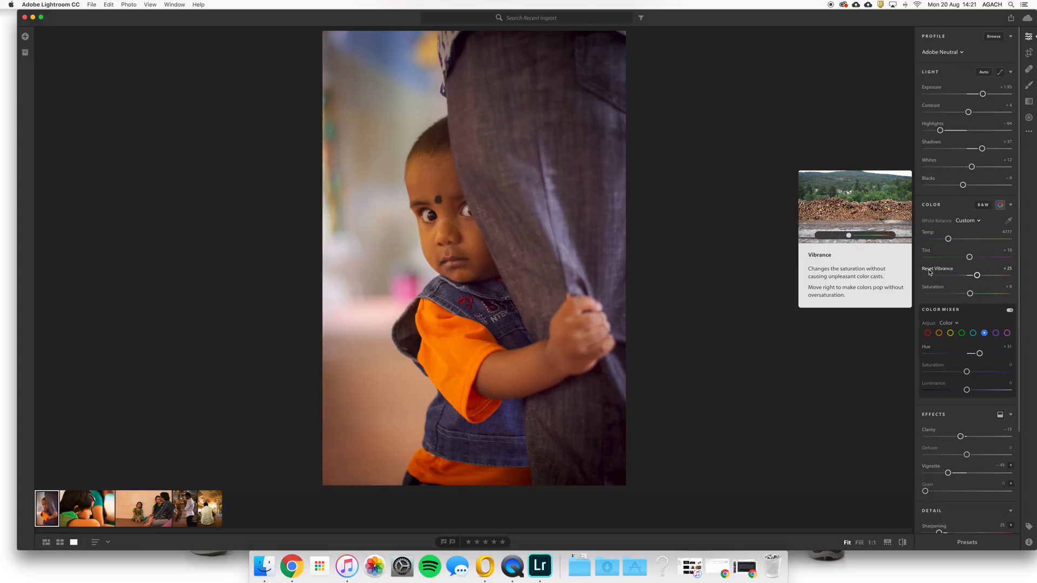
Step: Reset the photo's Vibrance, then set Vibrance to +50 and Saturation to +6
double_click(977, 275)
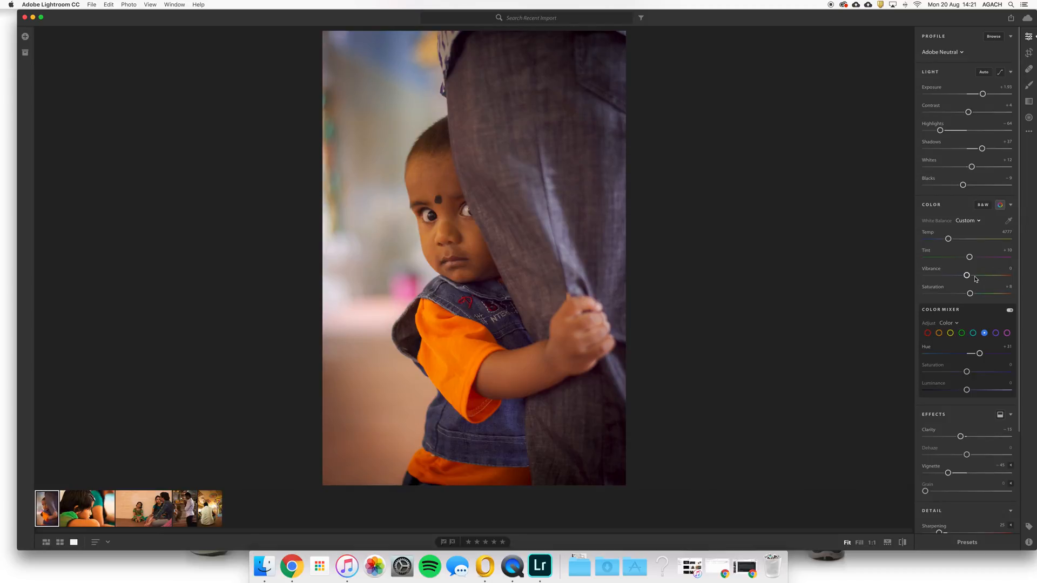
left_click_drag(966, 275, 969, 304)
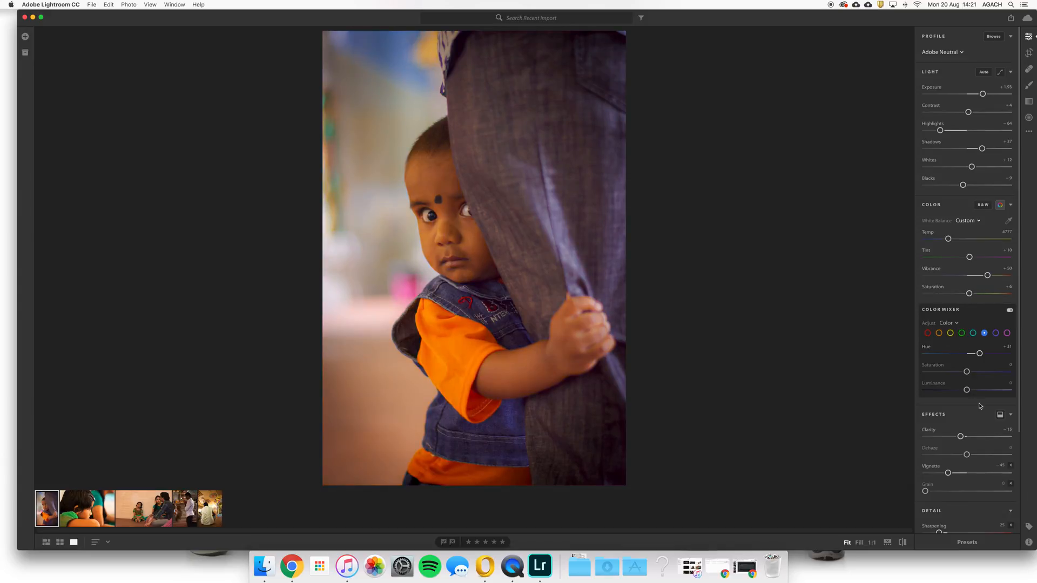
Step: Try Clarity at +65 and at -100, then set it to +6 in the photo's effects
scroll(947, 337, "down", 4)
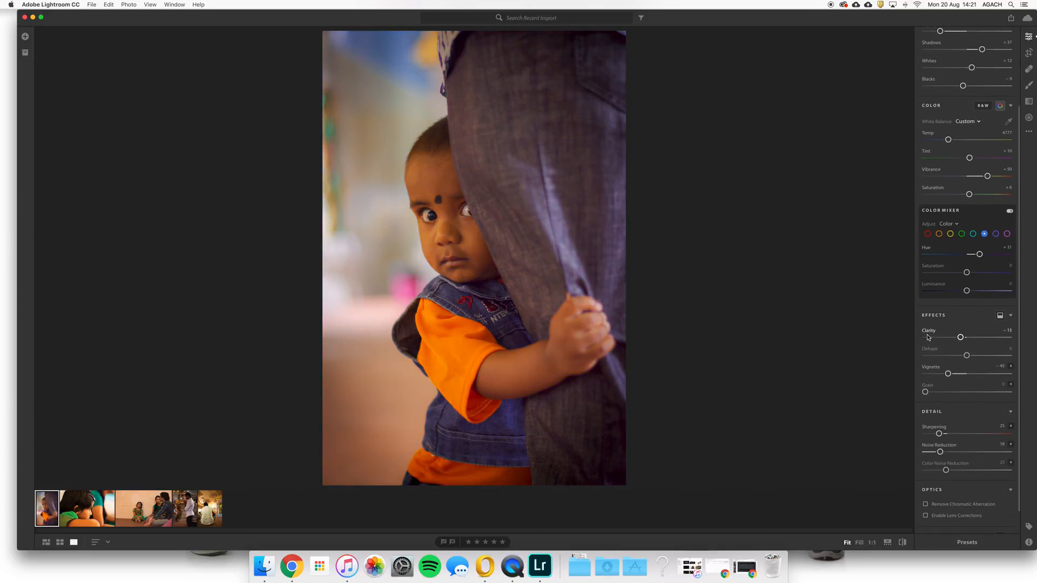
mouse_move(926, 333)
left_click_drag(960, 338, 993, 336)
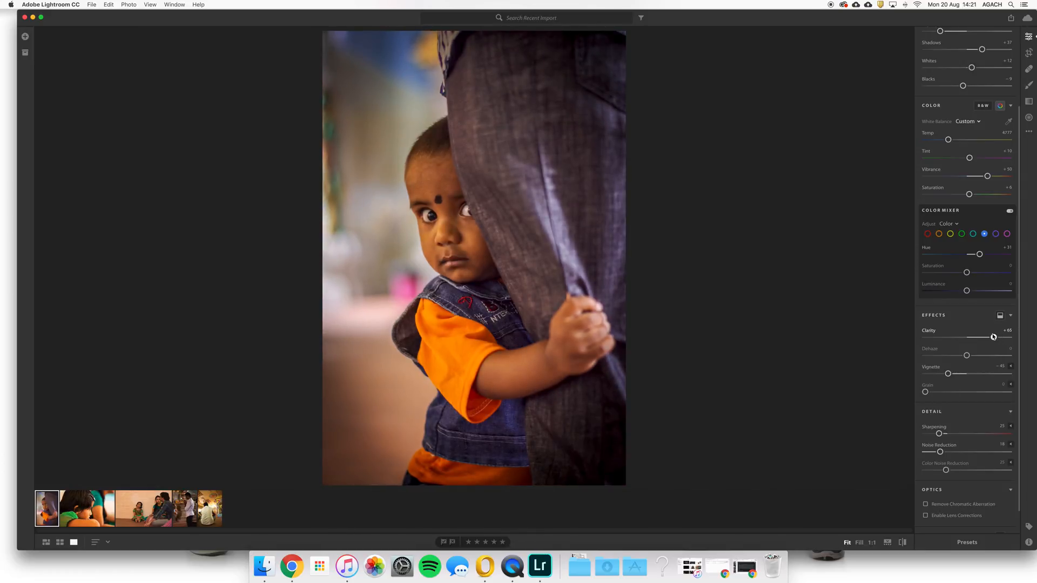
left_click_drag(988, 336, 938, 337)
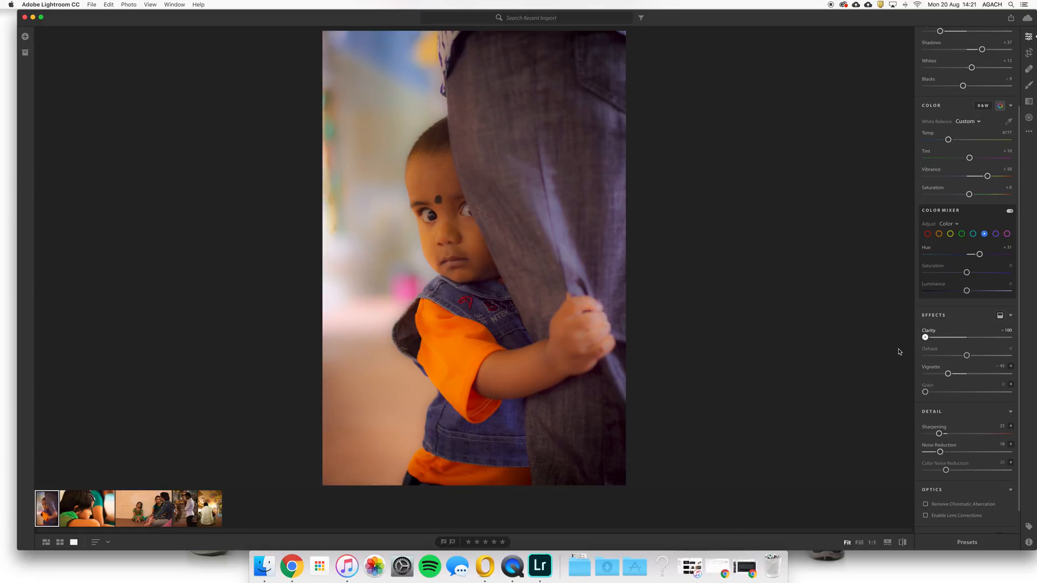
left_click_drag(925, 337, 968, 337)
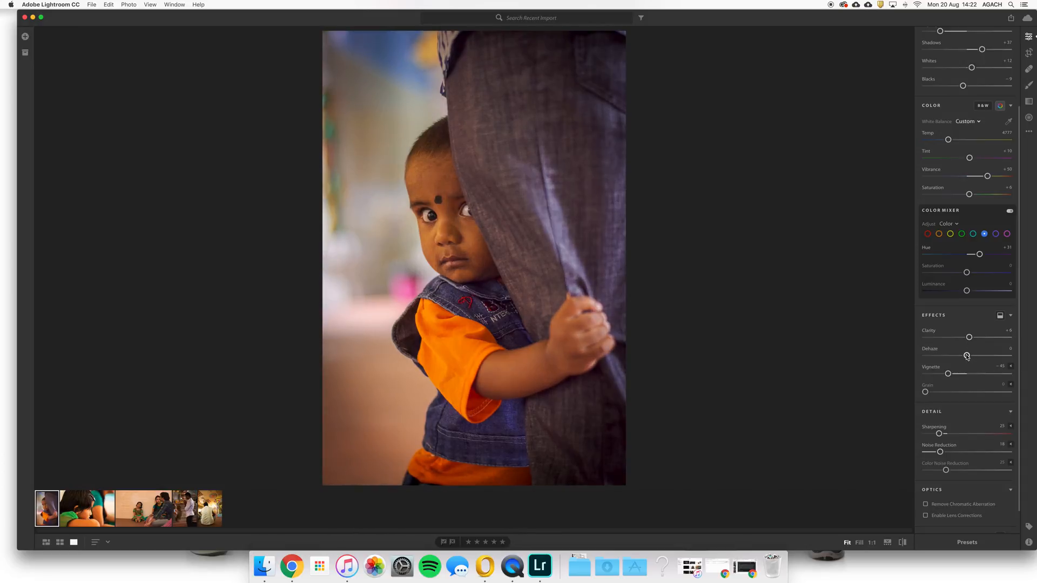
Step: View the Dehaze and Vignette descriptions and set the Vignette to -34
mouse_move(927, 352)
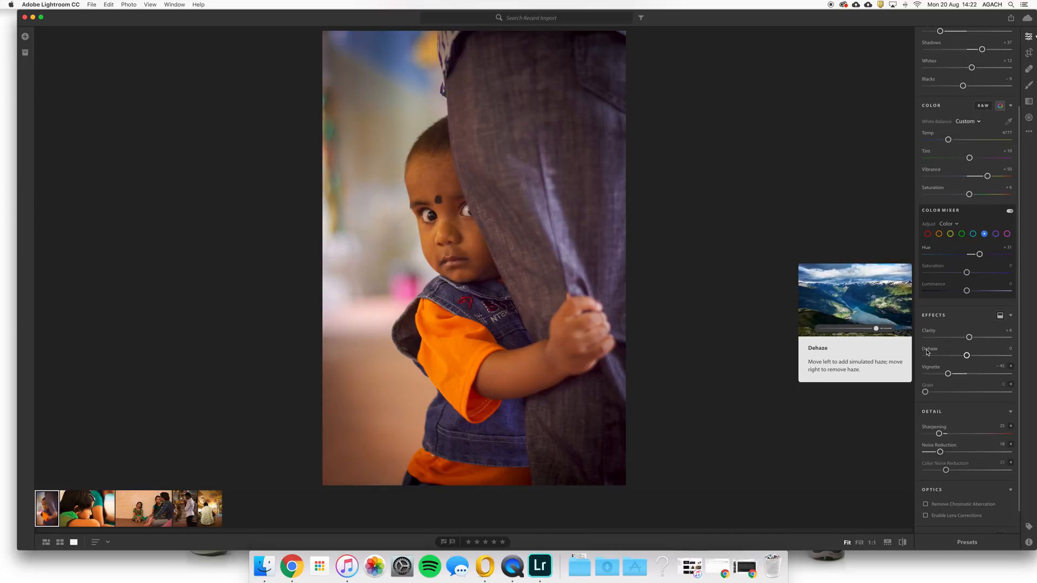
mouse_move(936, 377)
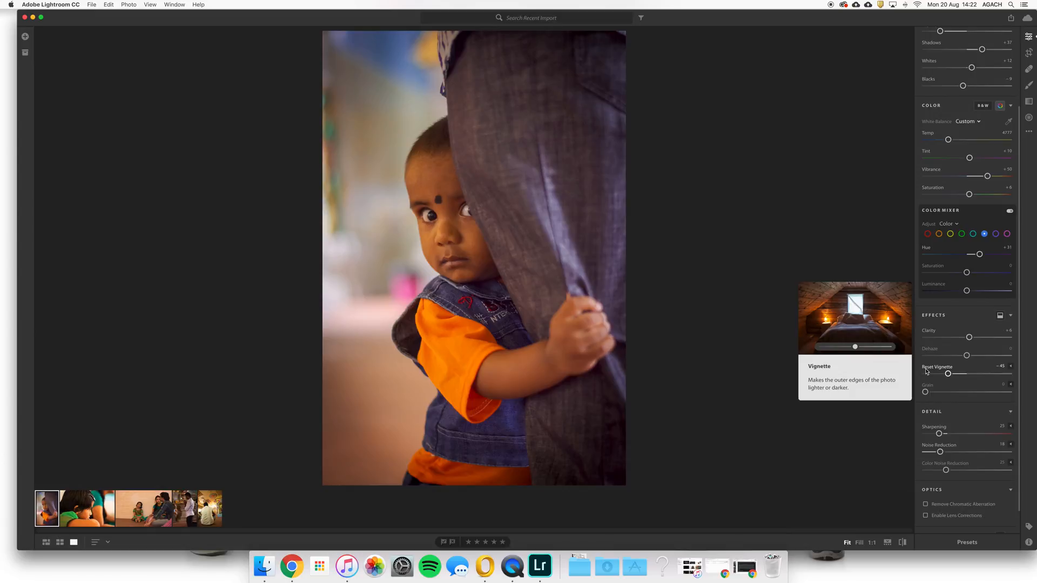
mouse_move(949, 374)
left_mouse_down()
mouse_move(936, 373)
mouse_move(1001, 373)
mouse_move(952, 374)
left_mouse_up()
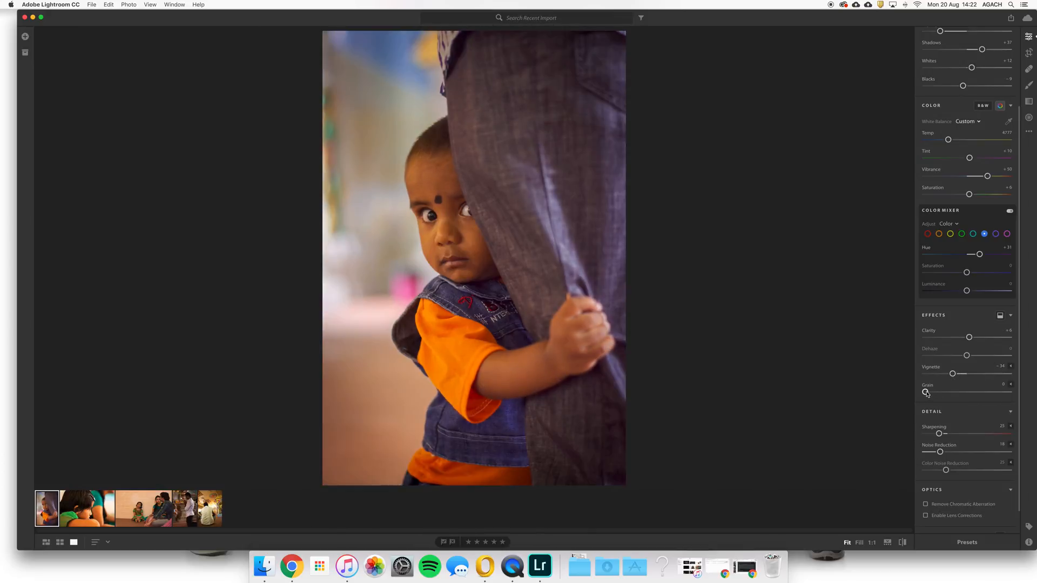
Step: Try the Grain effect, return it to 0, and look over the Detail, Optics and Geometry settings
mouse_move(928, 387)
left_click_drag(925, 392, 894, 416)
scroll(979, 430, "down", 2)
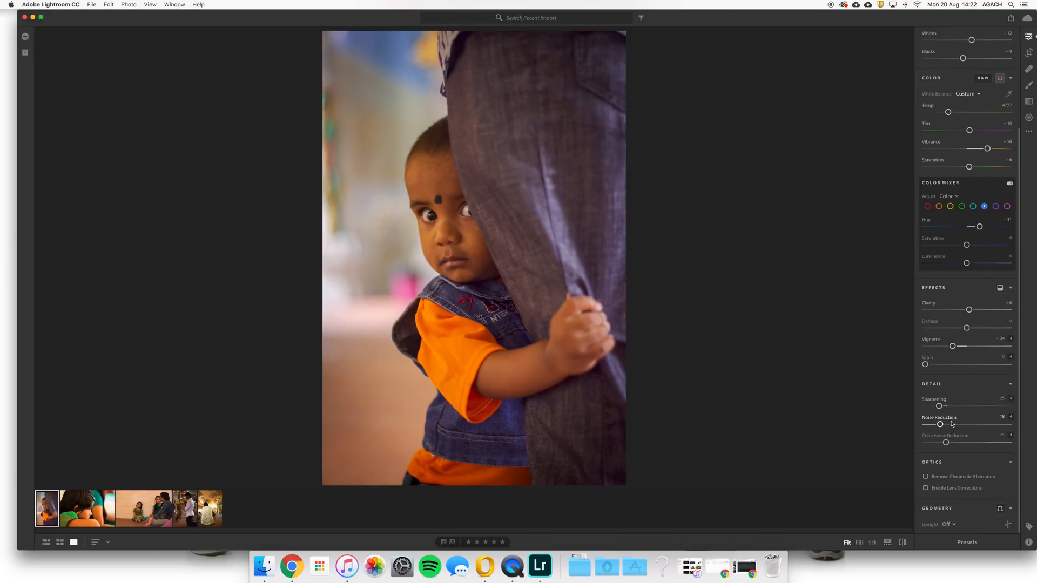
scroll(945, 419, "up", 5)
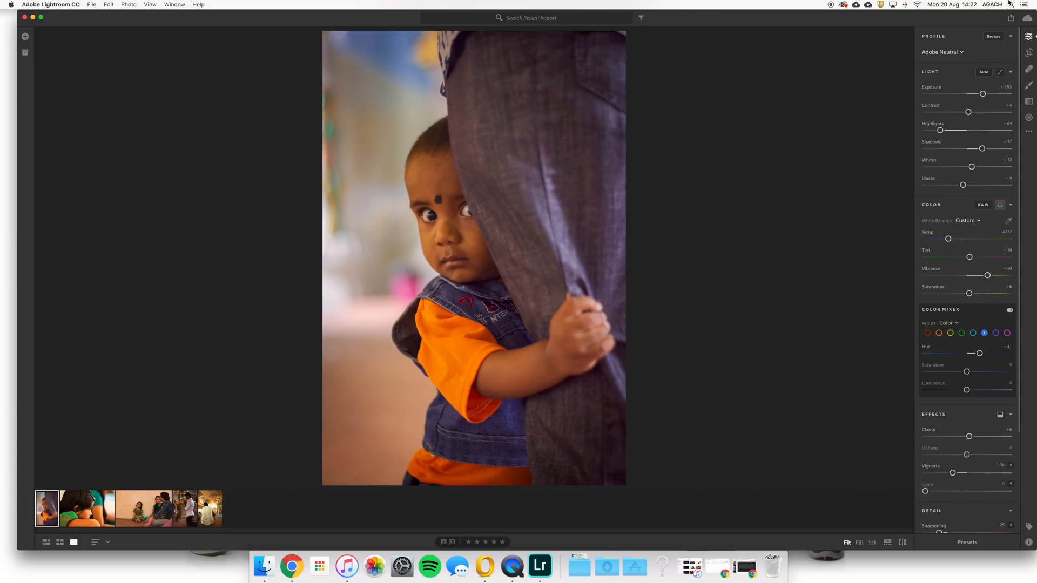
Step: Start cropping the photo and set the crop's aspect ratio to 5 x 7
left_click(1029, 54)
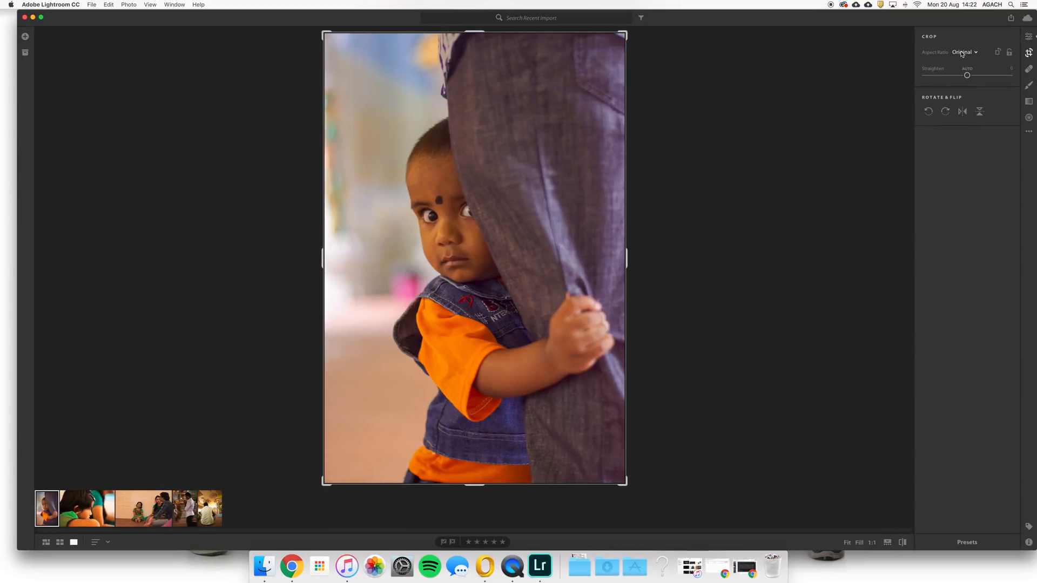
left_click(962, 52)
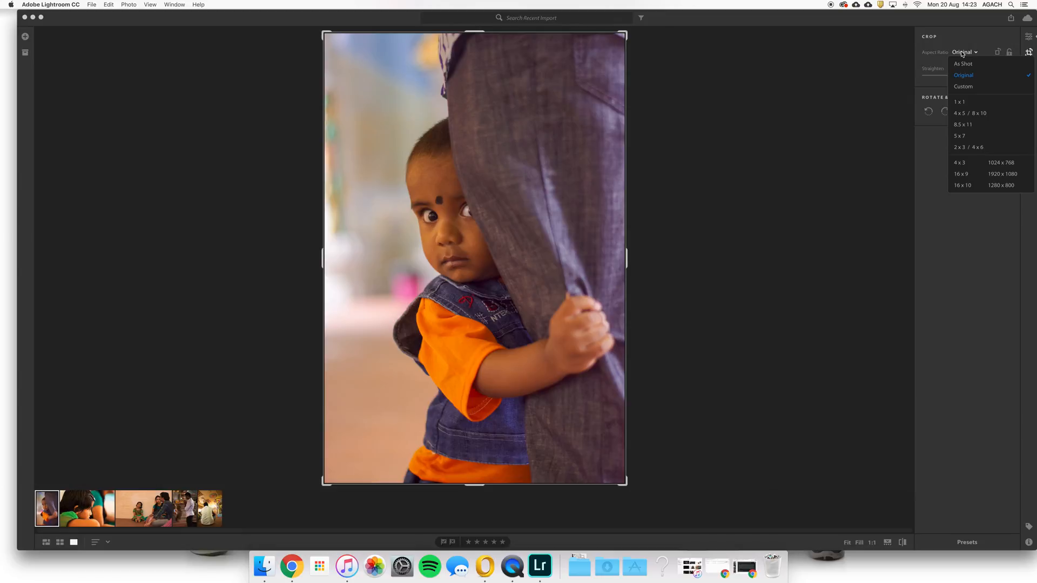
left_click(624, 35)
left_click_drag(624, 35, 643, 16)
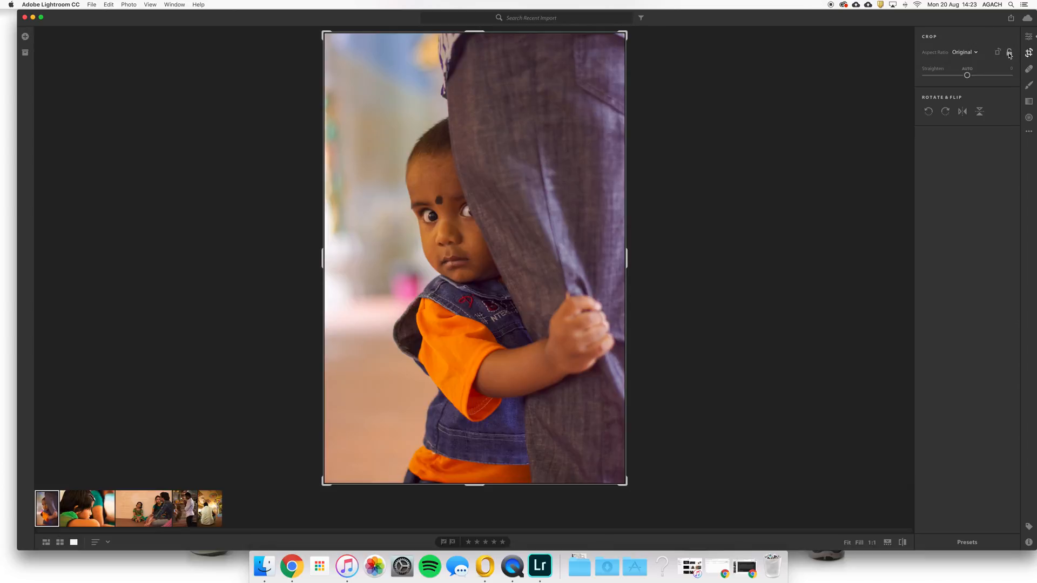
left_click(971, 53)
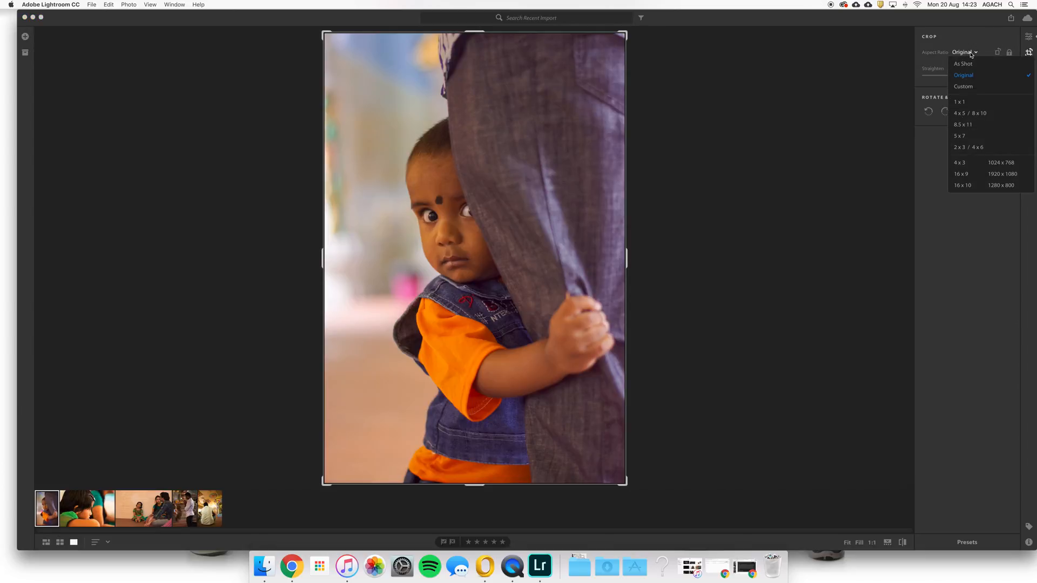
left_click(1002, 136)
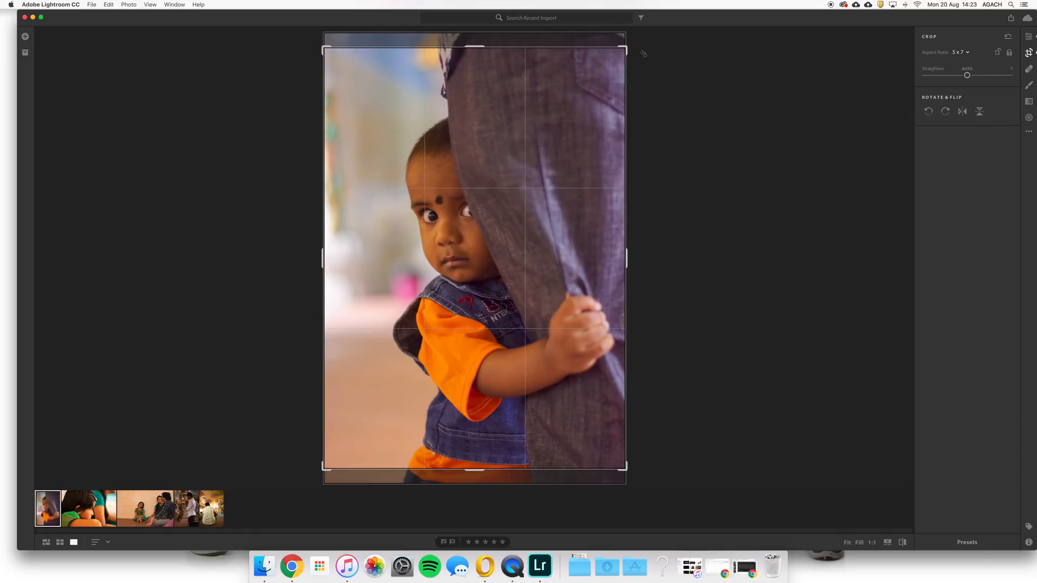
Step: Shrink the crop frame, reposition the photo so the child and the gripping hand fill it, and apply the crop
left_click_drag(622, 51, 607, 72)
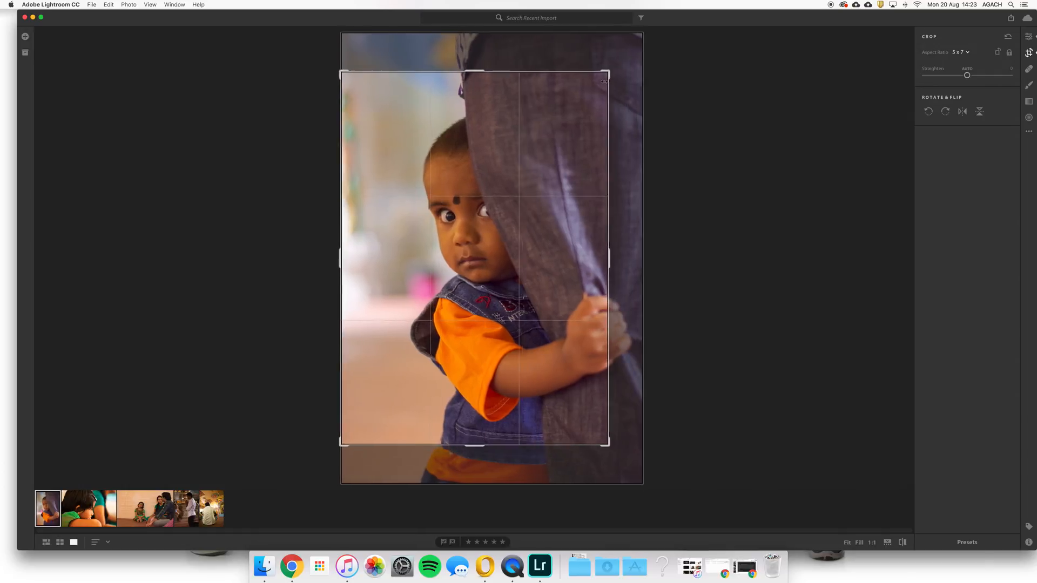
left_click_drag(529, 160, 495, 131)
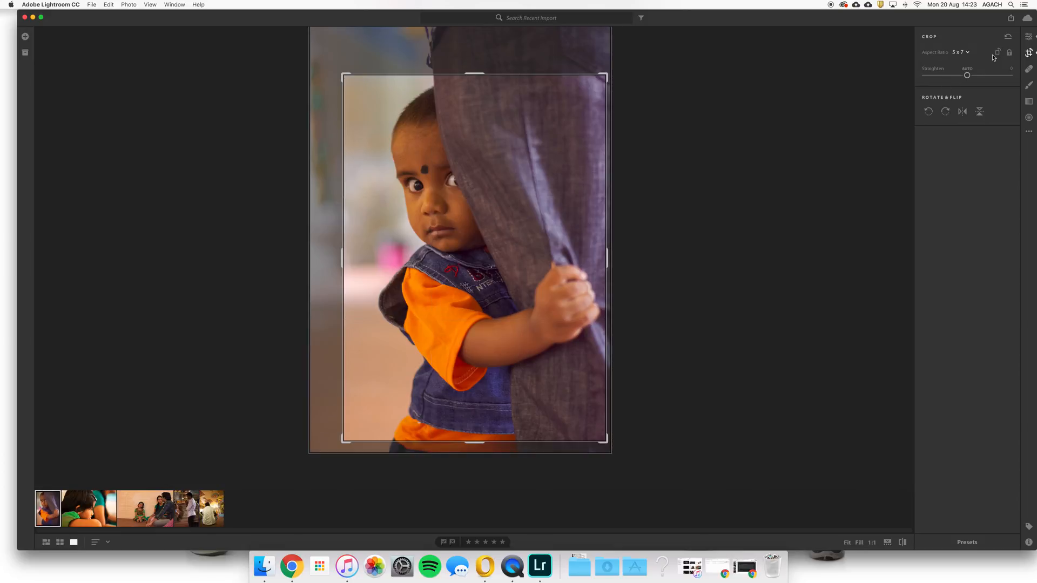
key("e")
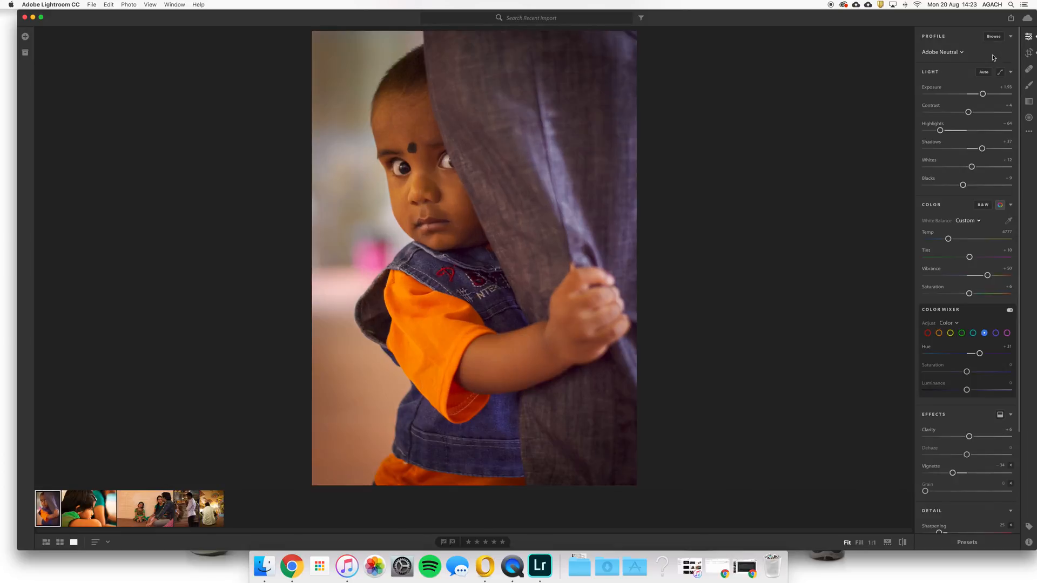
Step: Reopen the crop, flip its orientation between landscape and portrait, and enlarge the portrait frame around the child
left_click(1028, 53)
left_click(997, 53)
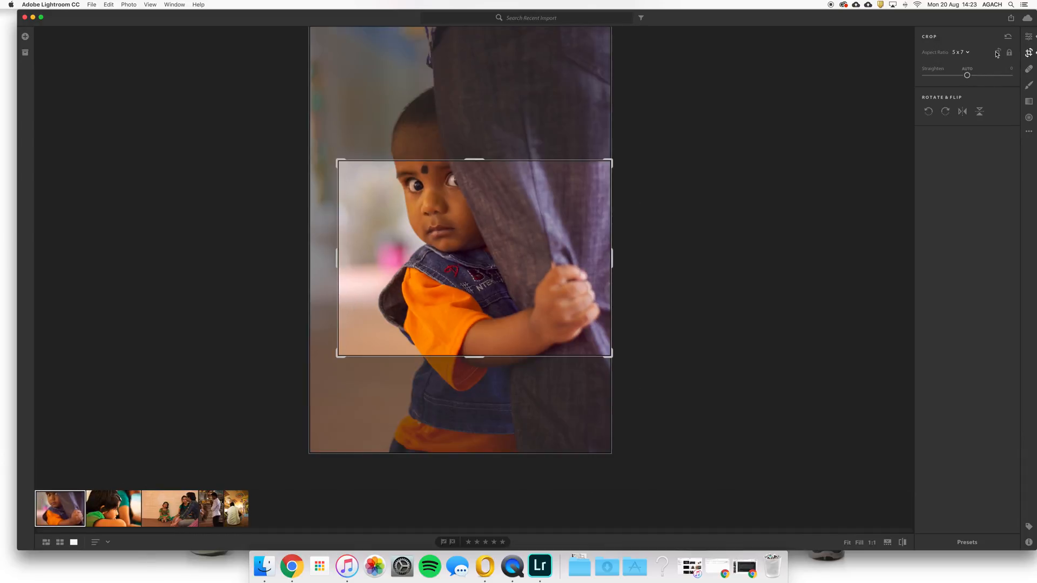
left_click(997, 53)
left_click(997, 53)
left_click(997, 53)
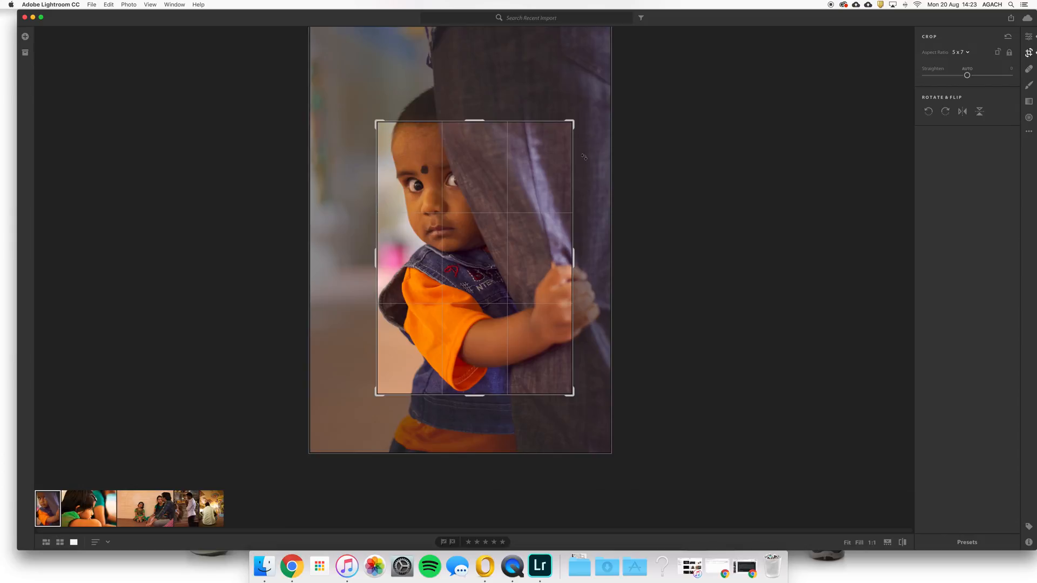
left_click_drag(572, 122, 596, 71)
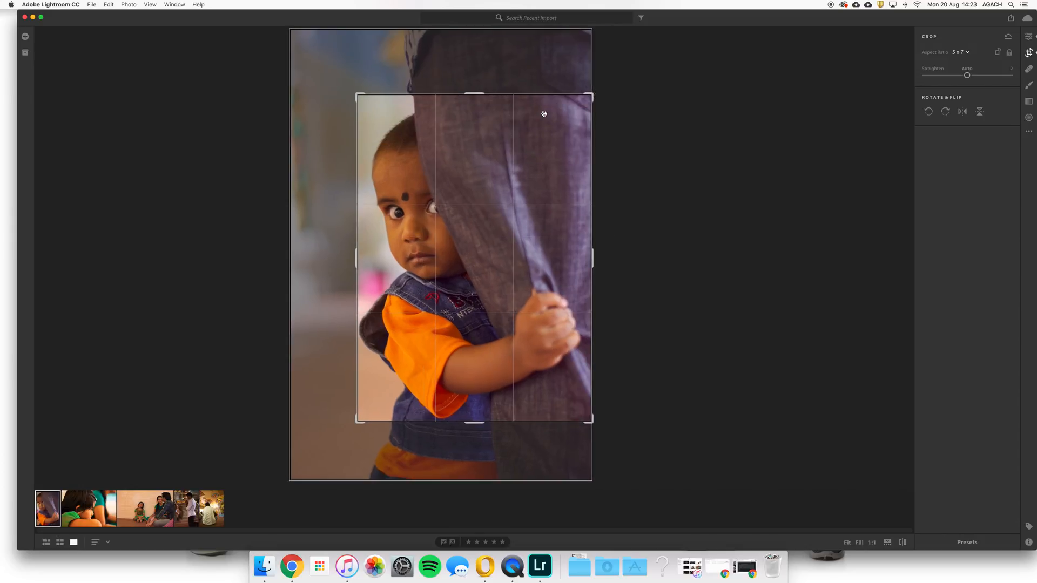
Step: Try straightening the photo by +2.06 and reset it, then rotate the photo counterclockwise through a full turn
mouse_move(967, 76)
left_mouse_down()
mouse_move(951, 75)
mouse_move(976, 76)
mouse_move(966, 77)
left_mouse_up()
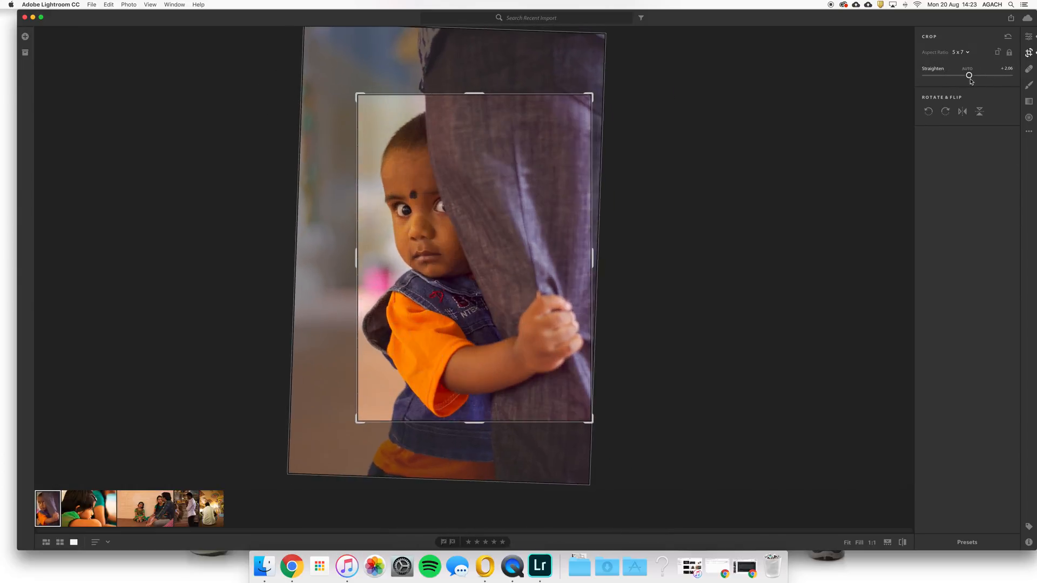
double_click(937, 71)
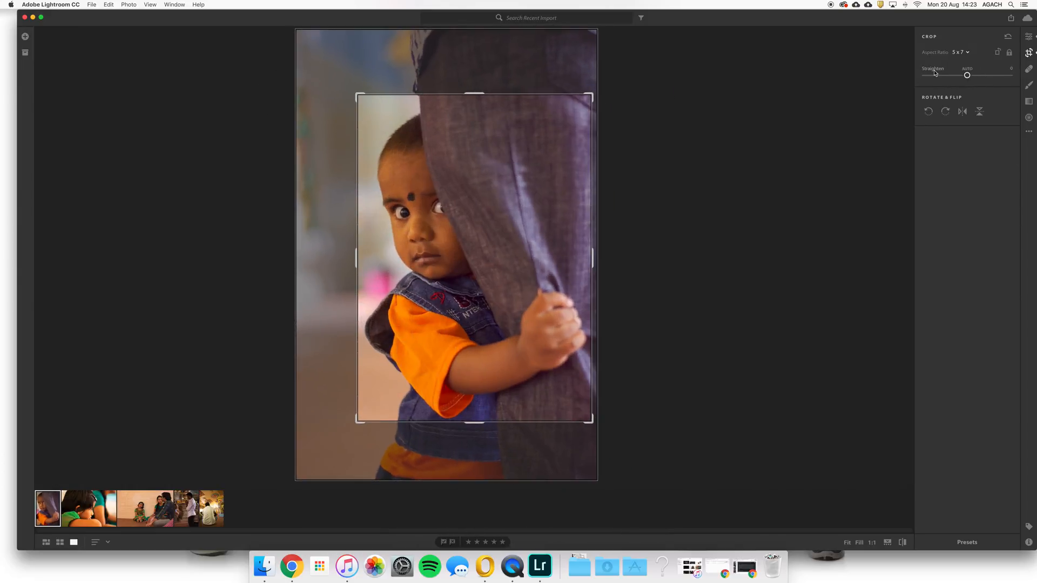
left_click(927, 114)
left_click(927, 115)
left_click(927, 114)
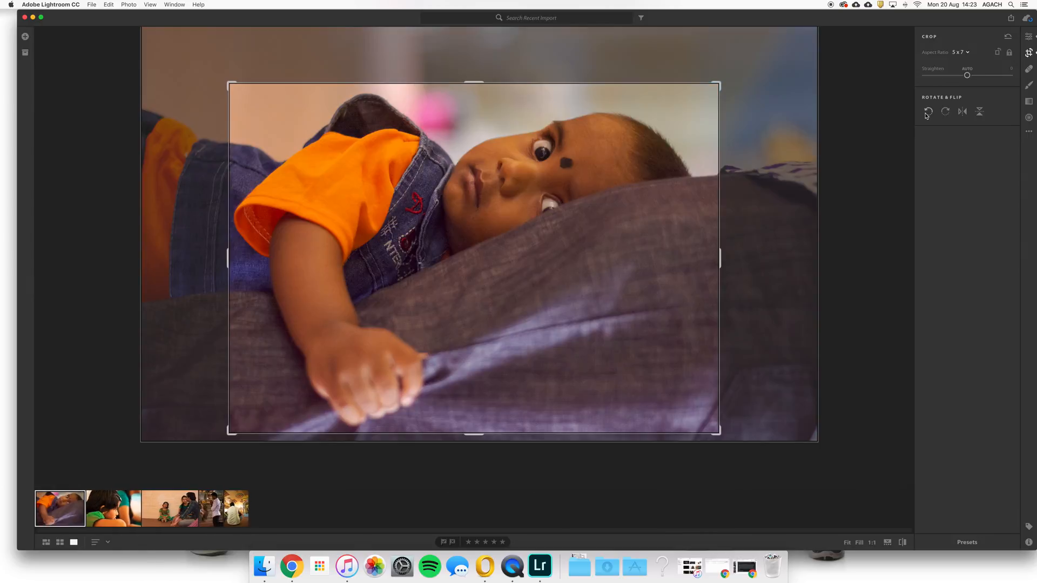
left_click(927, 115)
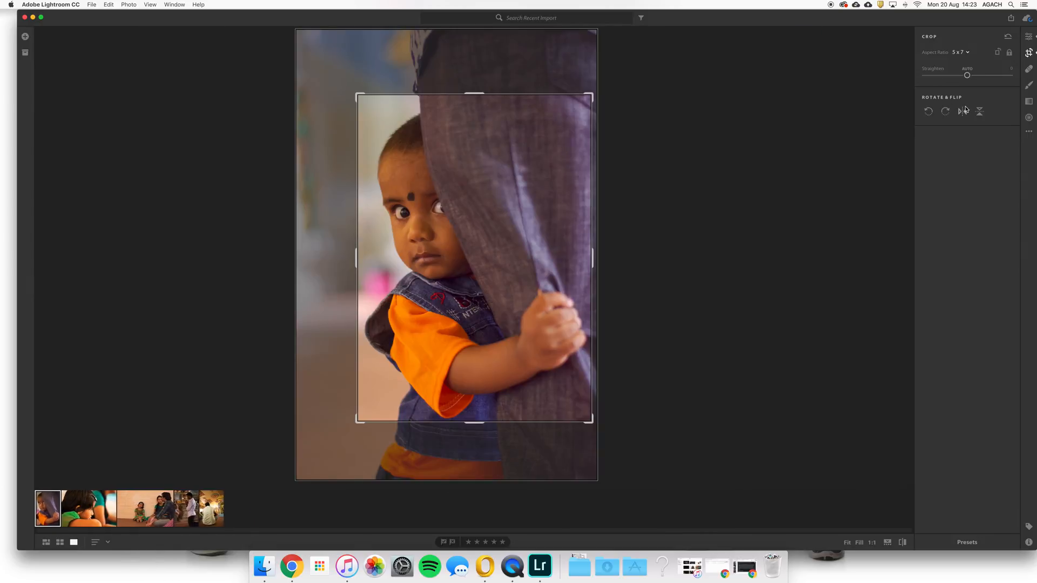
Step: Activate the Healing Brush in Heal mode and adjust its size to slightly larger than the dark forehead mark
left_click(1027, 69)
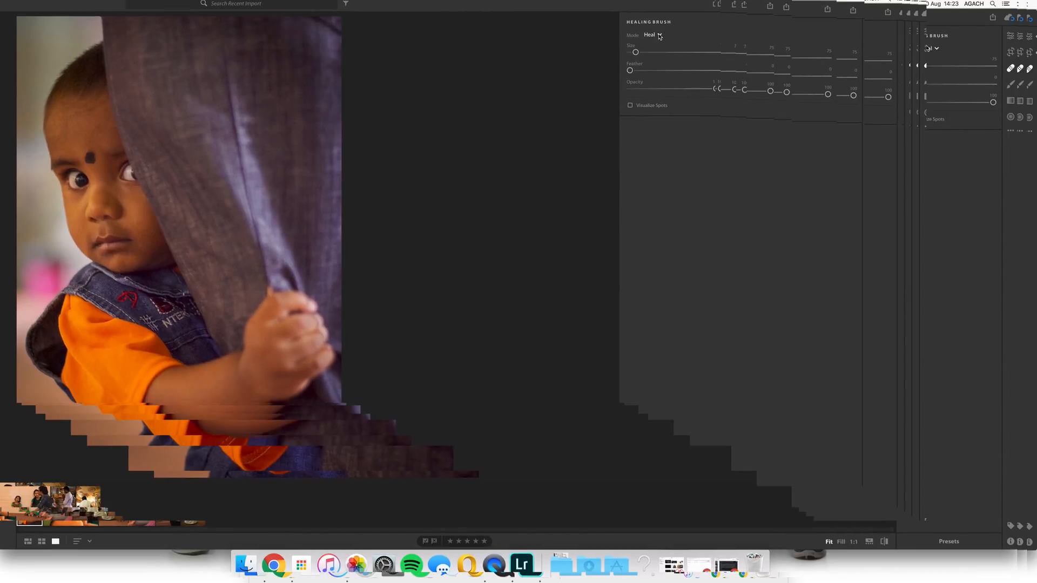
left_click(953, 50)
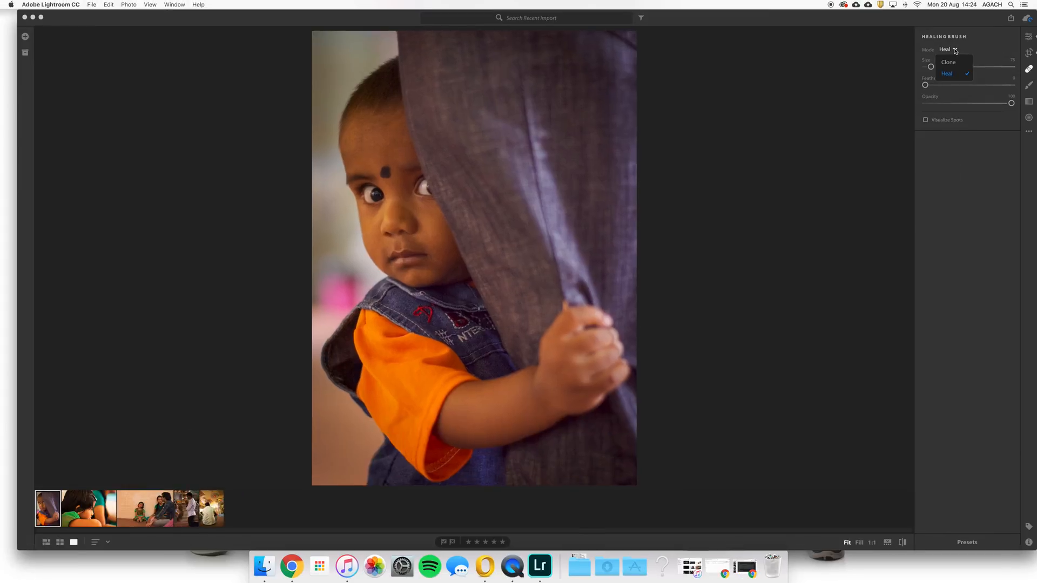
left_click_drag(956, 69, 935, 74)
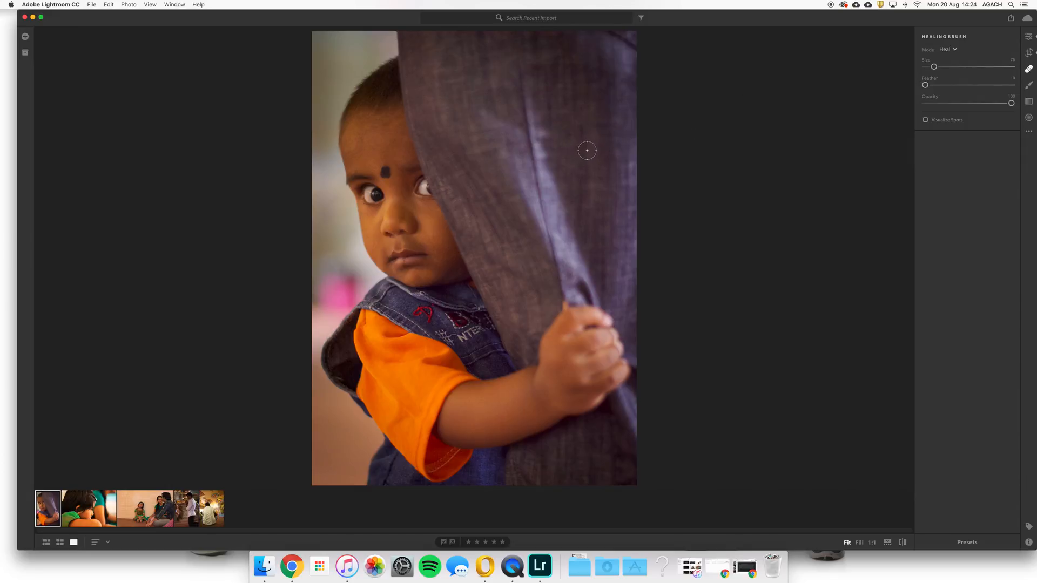
scroll(586, 150, "up", 3)
scroll(587, 150, "down", 3)
scroll(587, 150, "up", 3)
scroll(587, 151, "down", 3)
scroll(587, 150, "down", 4)
scroll(378, 192, "up", 1)
scroll(377, 192, "up", 1)
Step: Try healing the child's forehead around the dark mark and undo the correction
left_click(385, 171)
mouse_move(378, 140)
left_mouse_down()
mouse_move(367, 194)
mouse_move(250, 210)
mouse_move(313, 197)
mouse_move(369, 201)
mouse_move(348, 162)
mouse_move(364, 139)
mouse_move(394, 149)
left_mouse_up()
key("super+z")
Step: Switch the Healing Brush to Clone mode and sample the dark mark on the child's forehead
left_click(953, 52)
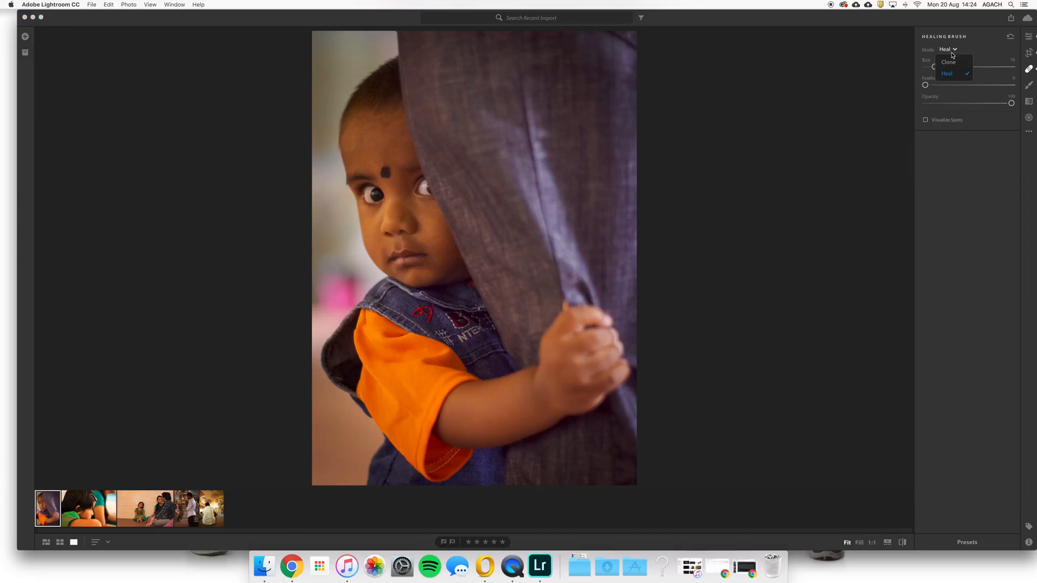
left_click(949, 69)
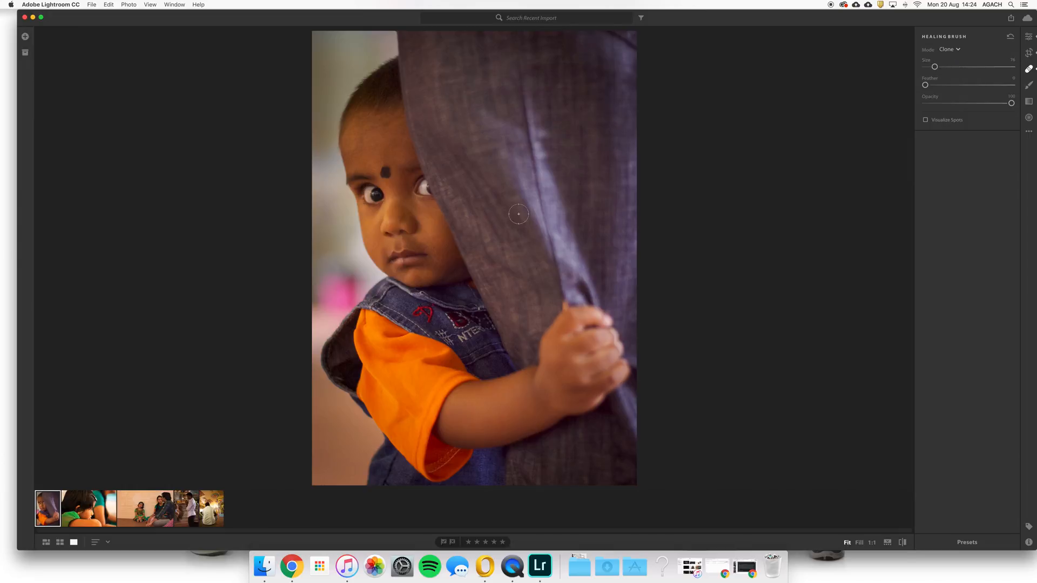
left_click(385, 172)
Step: Try cloning onto the forehead with a much larger brush and undo the clone
key("bracketright")
key("bracketright")
key("bracketright")
key("bracketright")
left_click(371, 151)
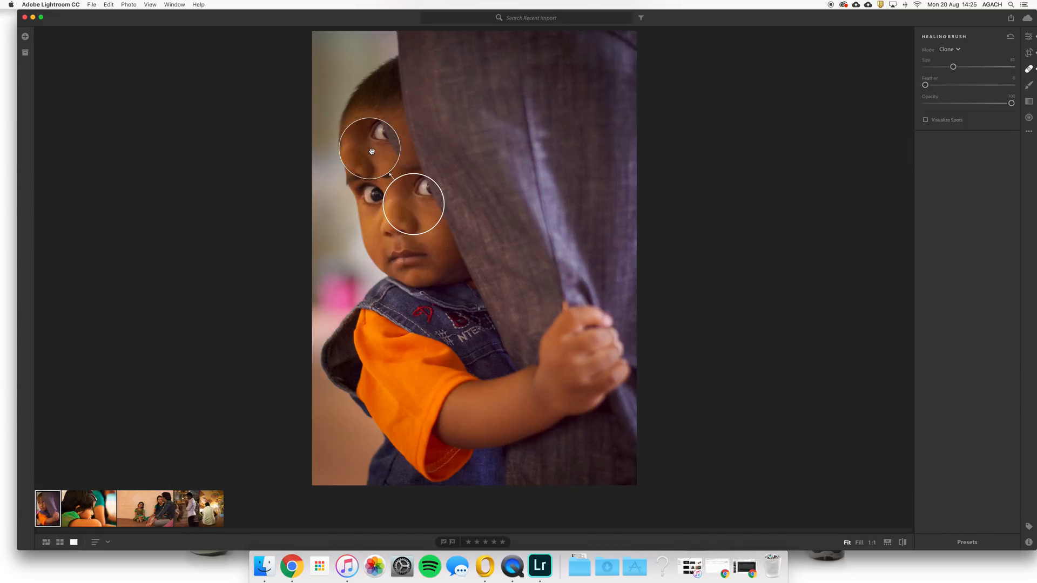
key("super+z")
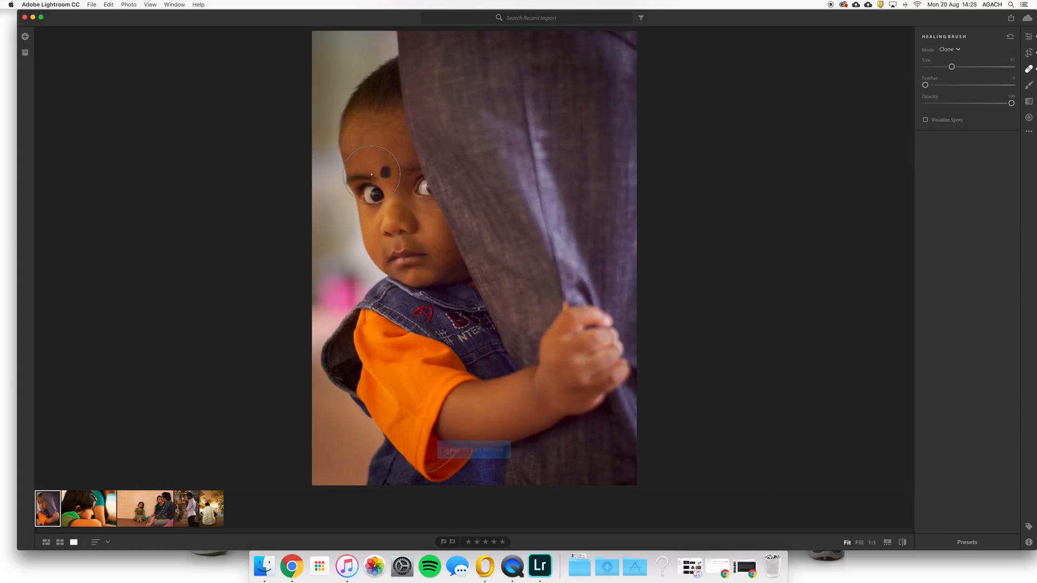
Step: Reduce the brush size and clone the dark forehead mark onto the skin just above it
key("bracketleft")
key("bracketleft")
key("bracketleft")
key("bracketleft")
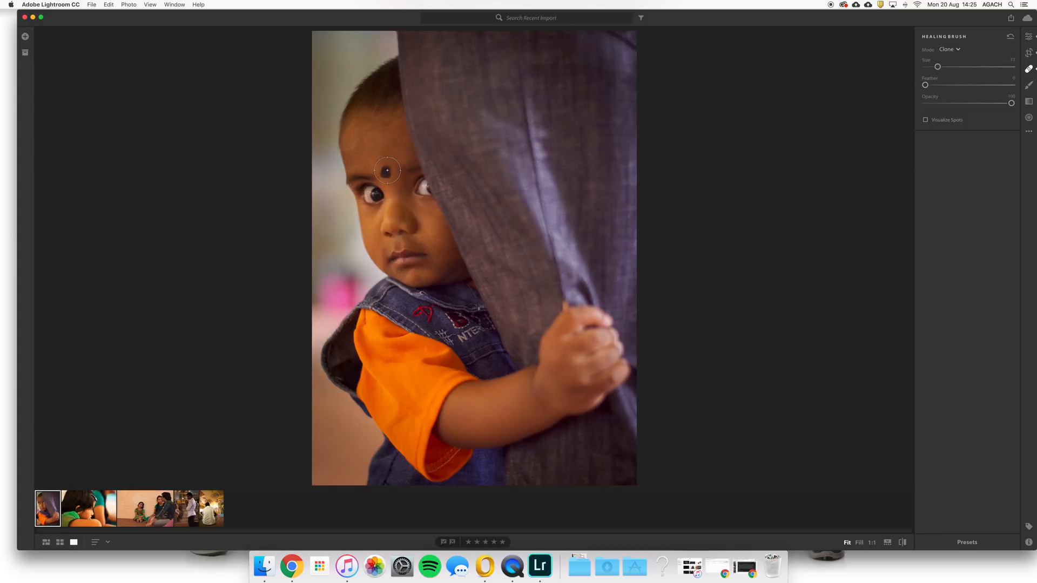
left_click(381, 138)
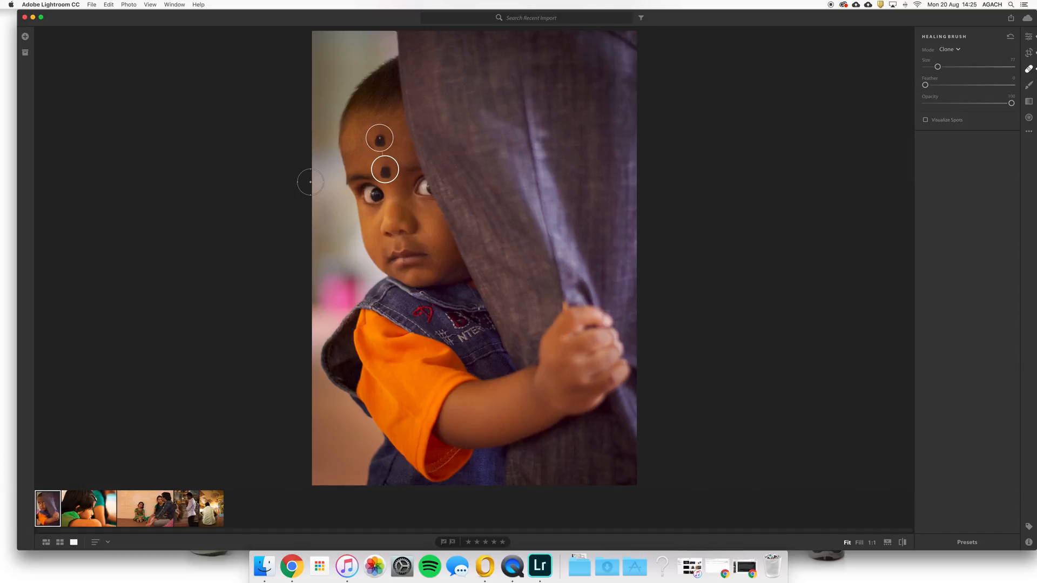
Step: Remove the cloned spots from the child's face and set the Healing Brush back to Heal mode
left_click(369, 229)
key("Delete")
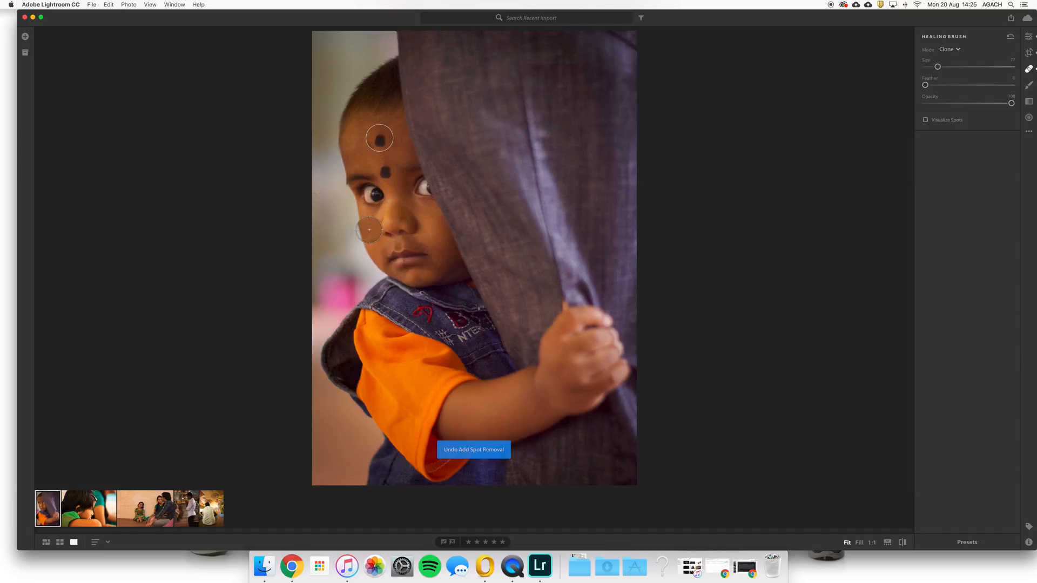
left_click(379, 139)
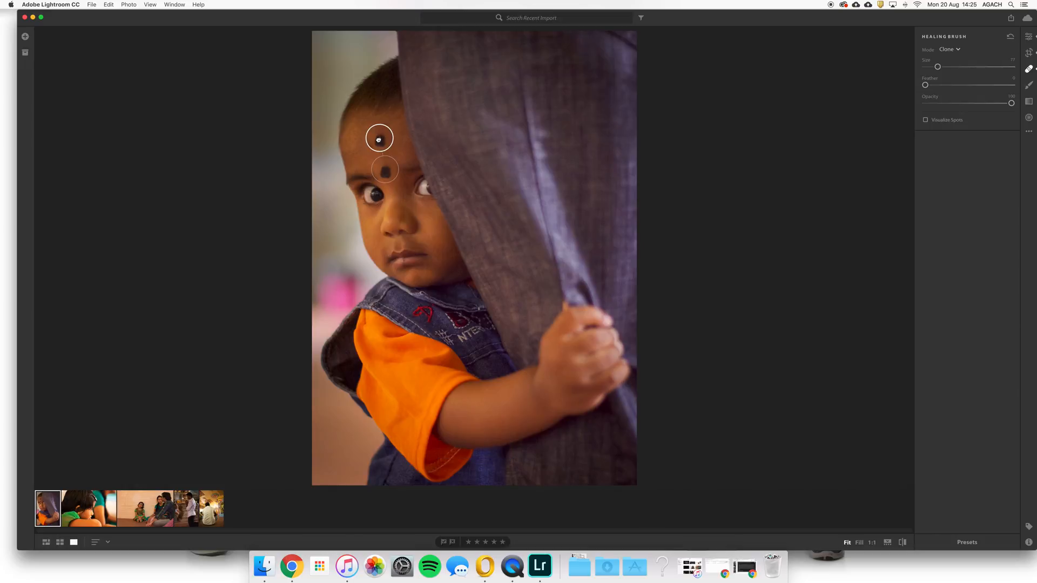
key("Delete")
left_click(950, 50)
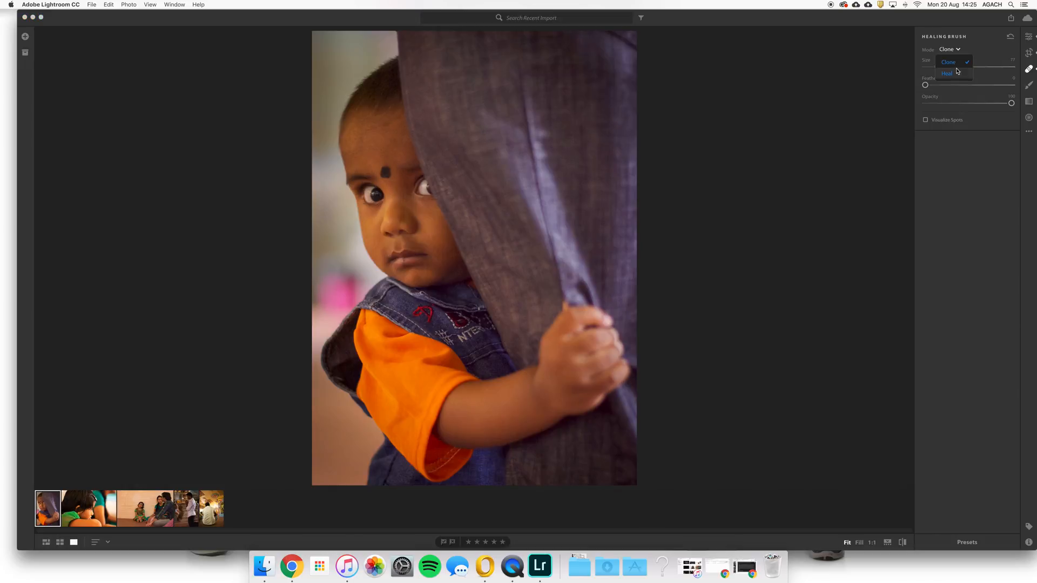
left_click(947, 73)
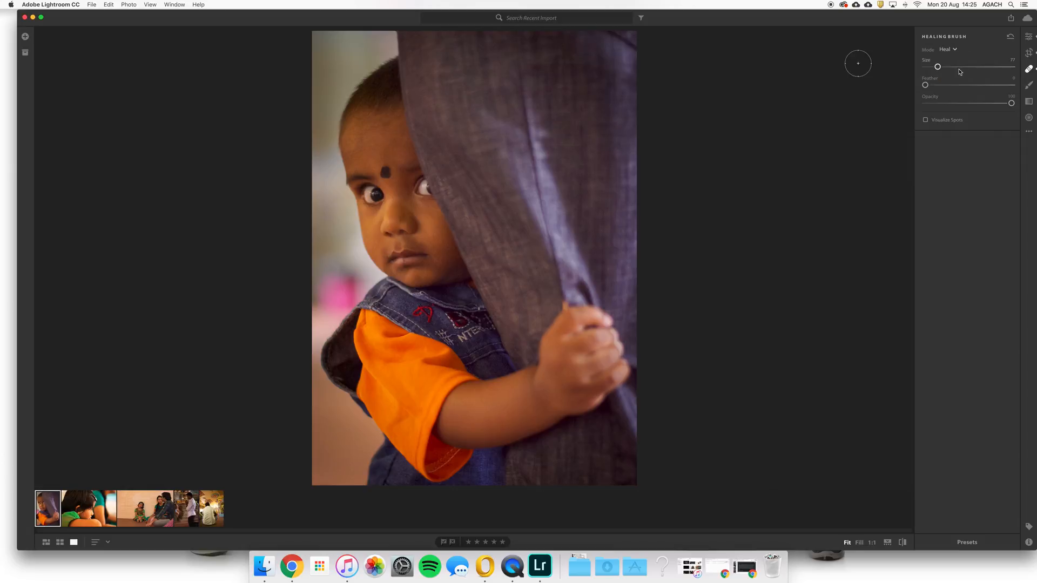
left_click(1010, 38)
Step: Paint a Brush adjustment over the child's face with brush size 20 and exposure +2.04
left_click(1028, 86)
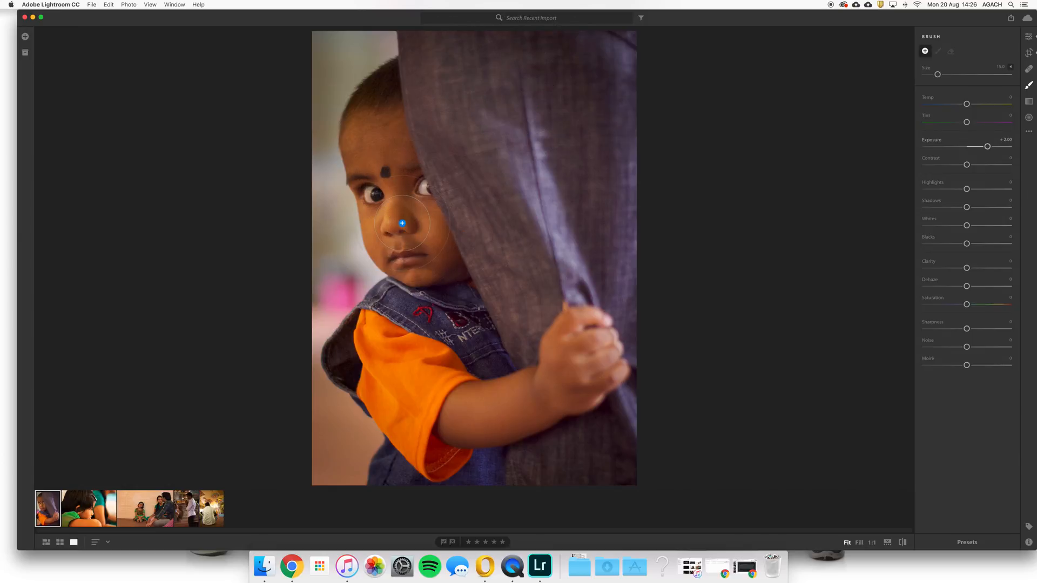
left_click(925, 52)
key("bracketleft")
key("bracketright")
key("bracketright")
key("bracketright")
left_click_drag(986, 149, 988, 149)
mouse_move(420, 237)
left_mouse_down()
mouse_move(387, 156)
mouse_move(429, 268)
mouse_move(448, 234)
left_mouse_up()
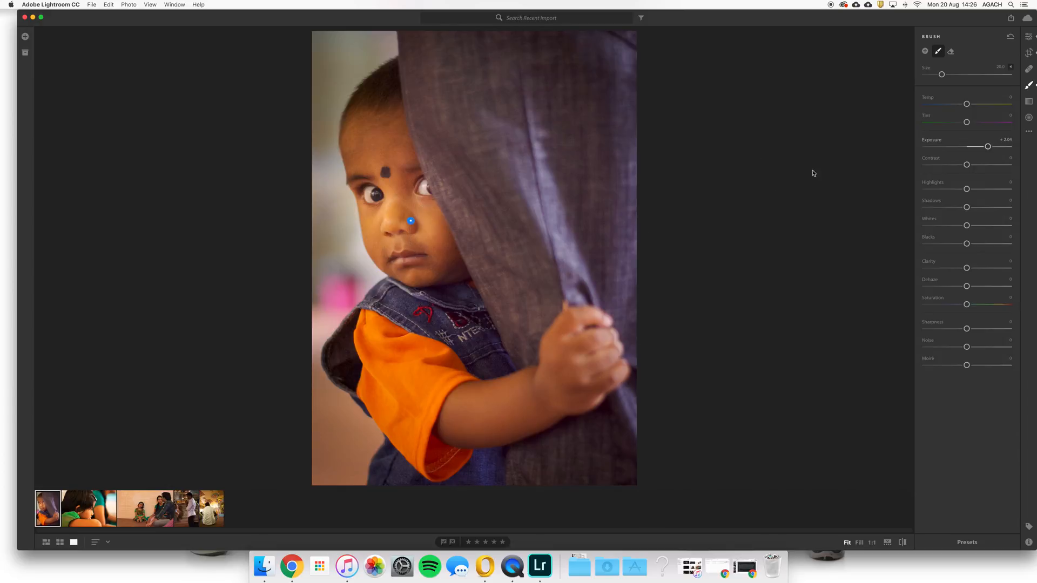
Step: Set the face brush adjustment's exposure to +1.64, saturation to +29 and sharpness to +42
mouse_move(987, 148)
left_mouse_down()
mouse_move(937, 148)
mouse_move(982, 149)
left_mouse_up()
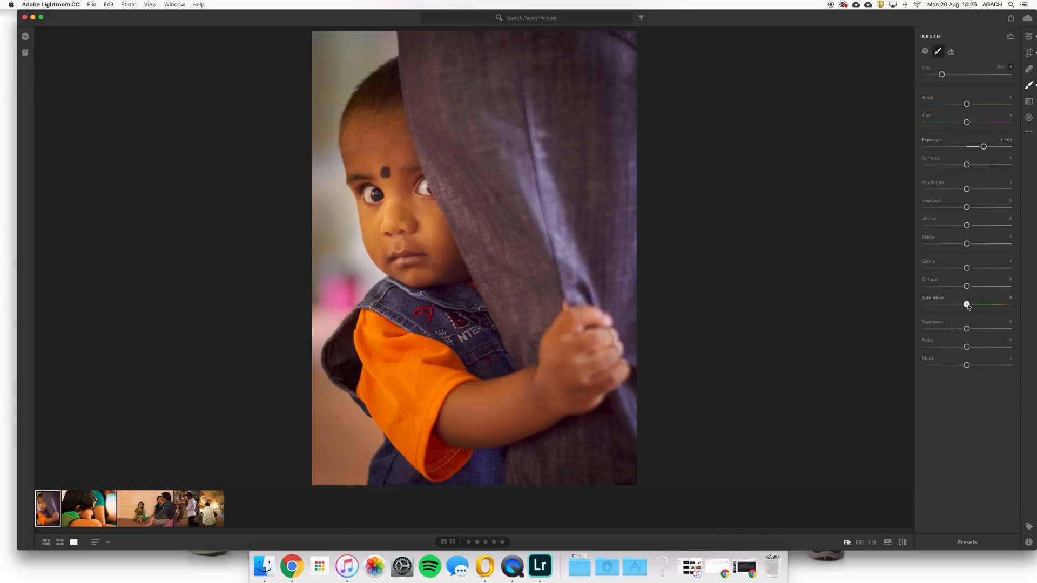
left_click_drag(968, 306, 932, 307)
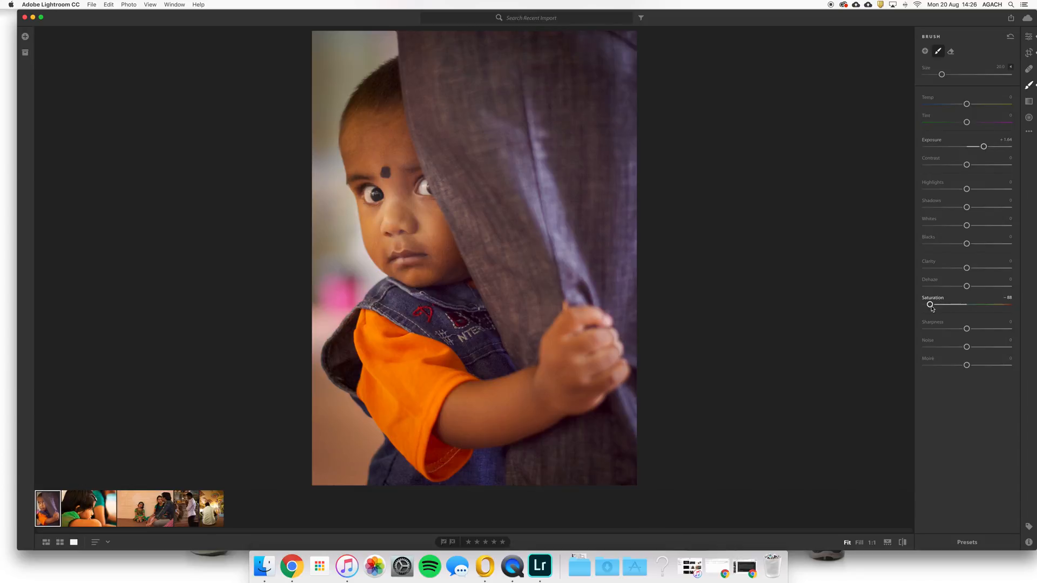
left_click_drag(931, 308, 984, 330)
Step: Paint a new brush adjustment over the dark fabric beside the child with saturation -100 and exposure -1.24
left_click(924, 52)
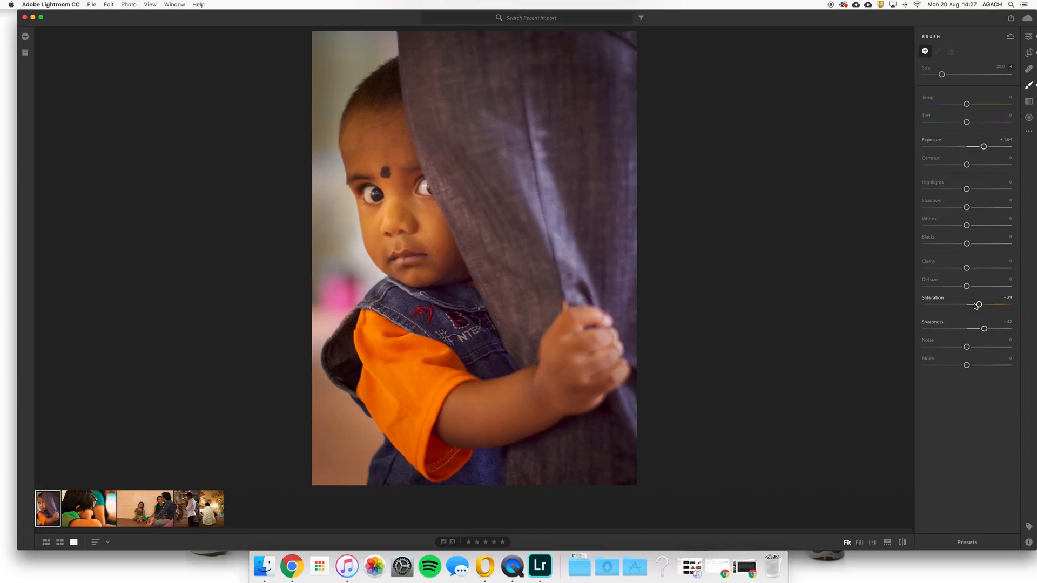
left_click_drag(978, 305, 886, 324)
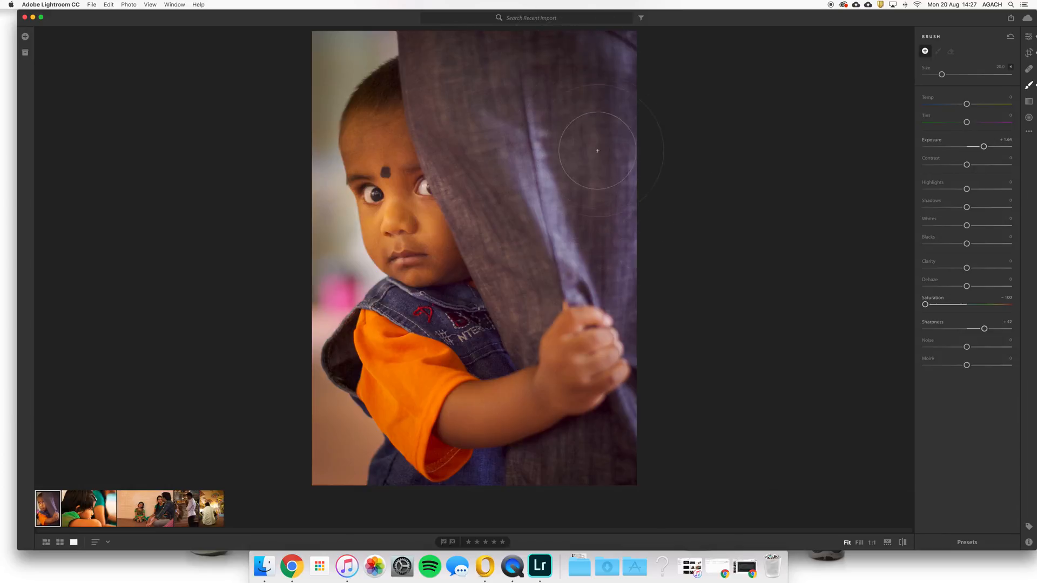
mouse_move(513, 101)
left_mouse_down()
mouse_move(513, 146)
mouse_move(478, 135)
mouse_move(605, 400)
mouse_move(545, 318)
mouse_move(612, 429)
mouse_move(567, 519)
mouse_move(561, 495)
mouse_move(584, 502)
mouse_move(591, 447)
left_mouse_up()
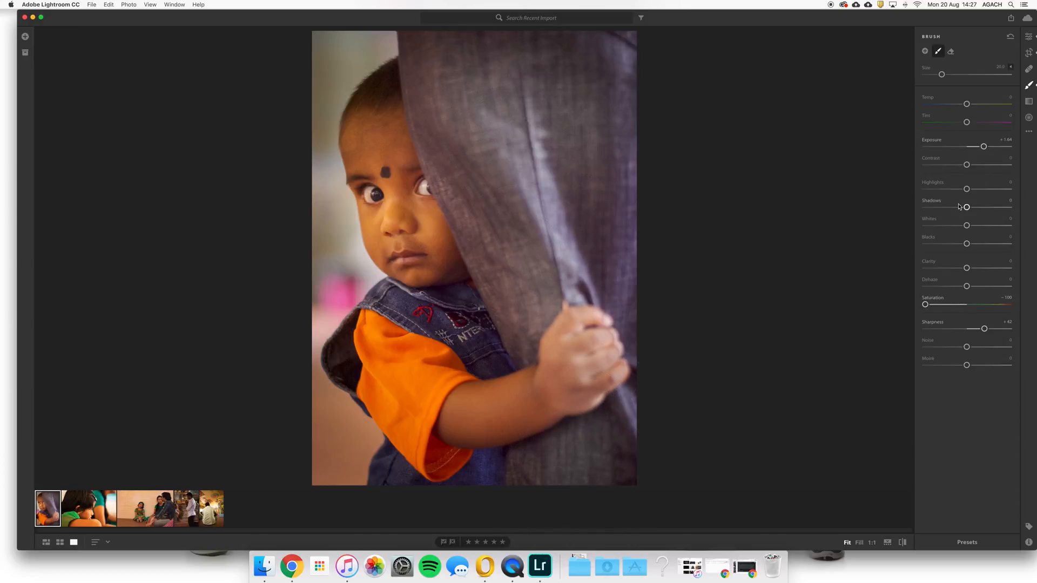
left_click_drag(983, 147, 954, 150)
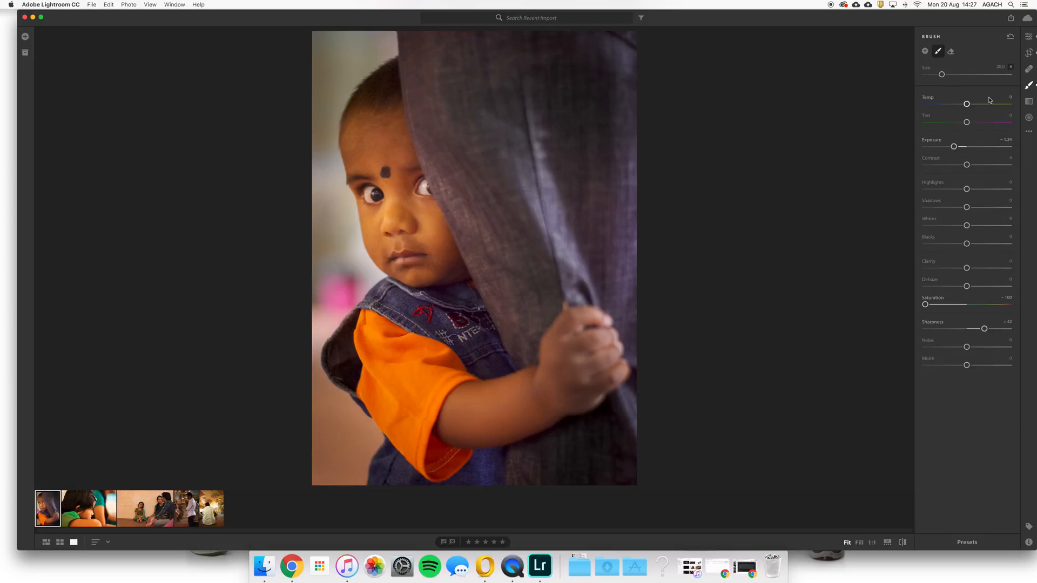
left_click(1028, 37)
left_click(1029, 52)
left_click(1029, 67)
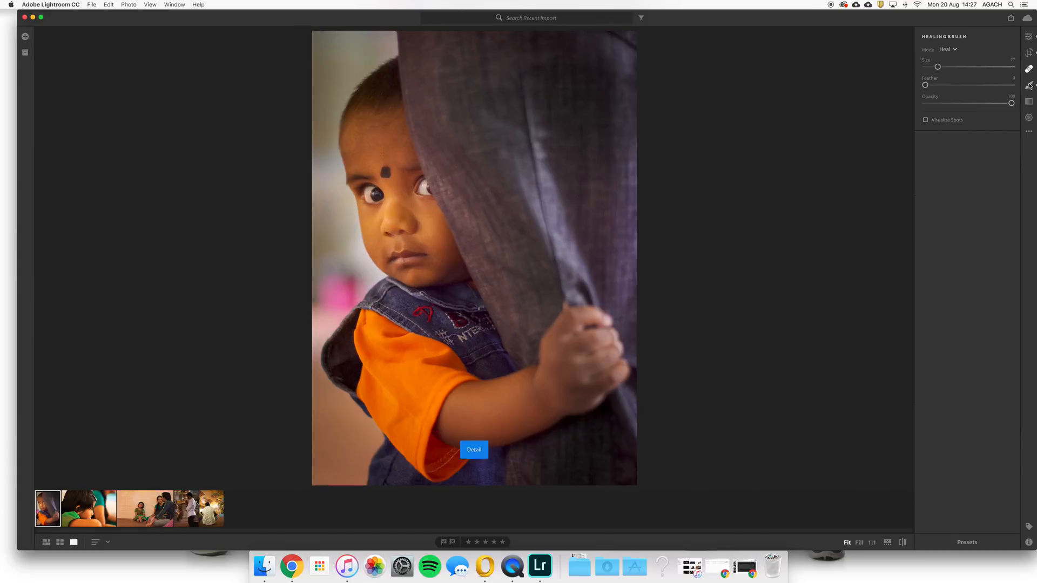
left_click(1028, 82)
left_click(1028, 68)
left_click(1029, 53)
left_click(1028, 37)
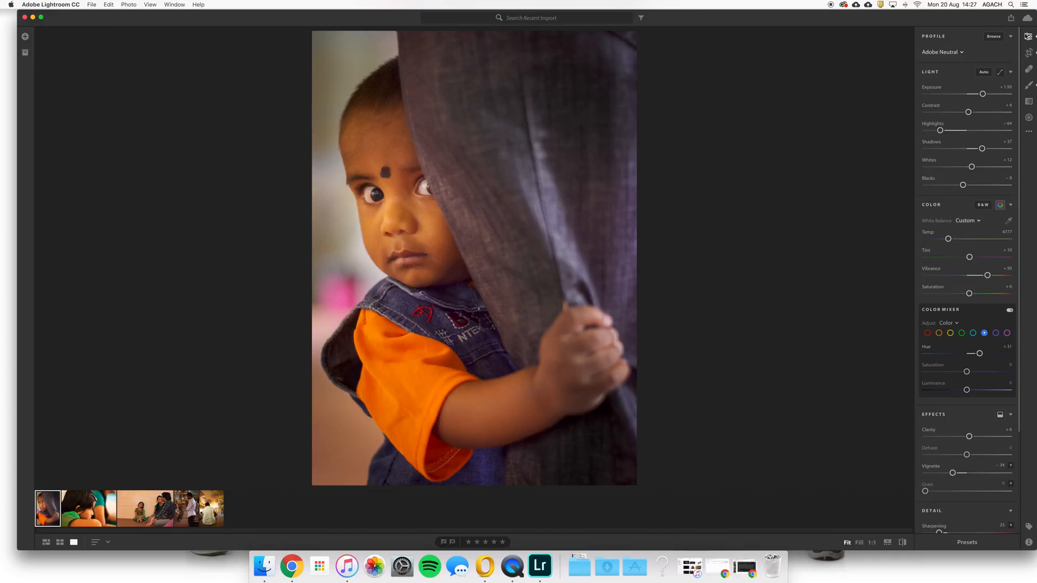
Step: Show the presets and look through the options in the Color and B&W groups
left_click(966, 542)
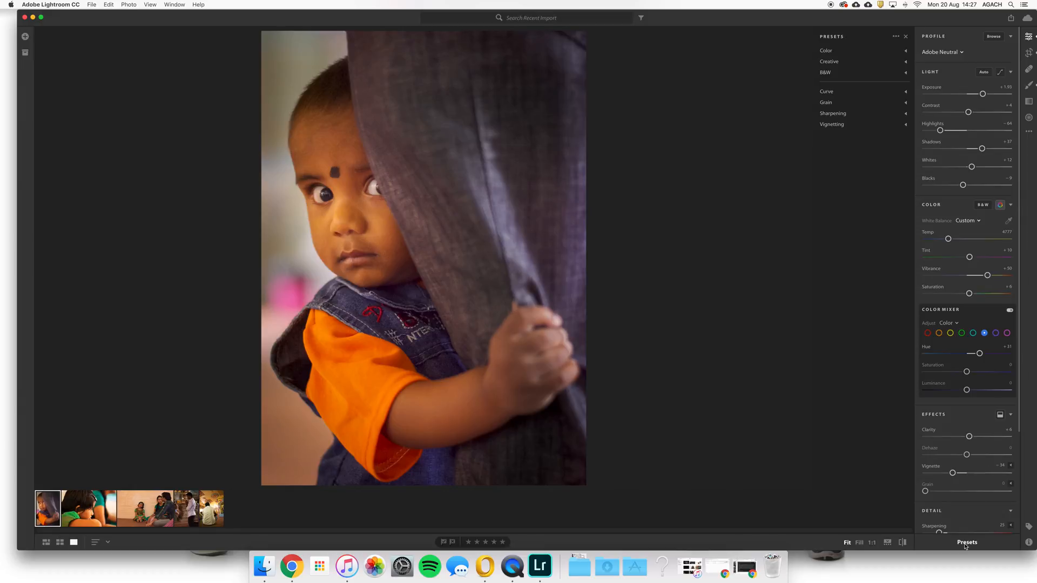
left_click(905, 52)
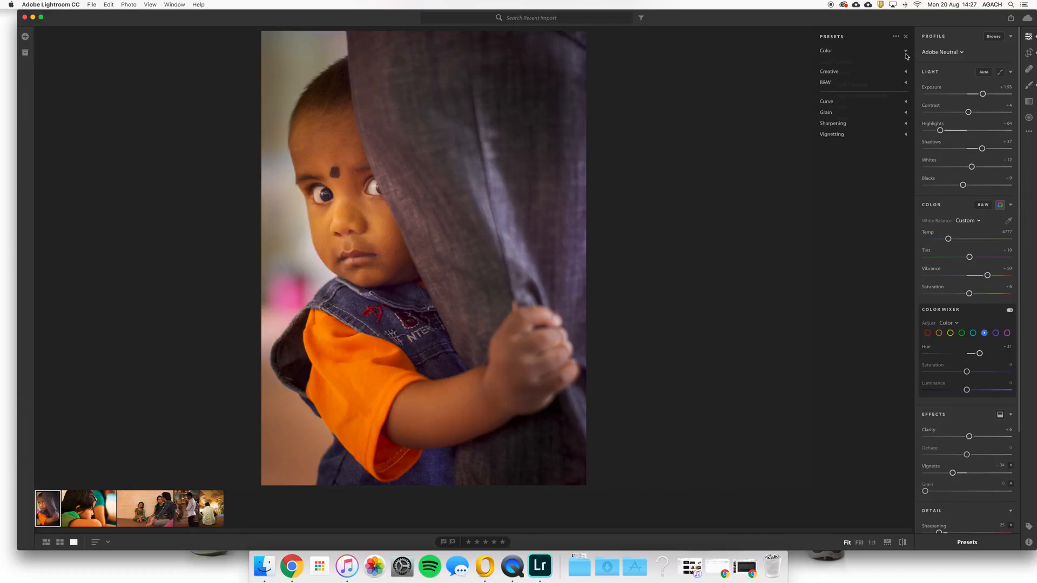
left_click(850, 62)
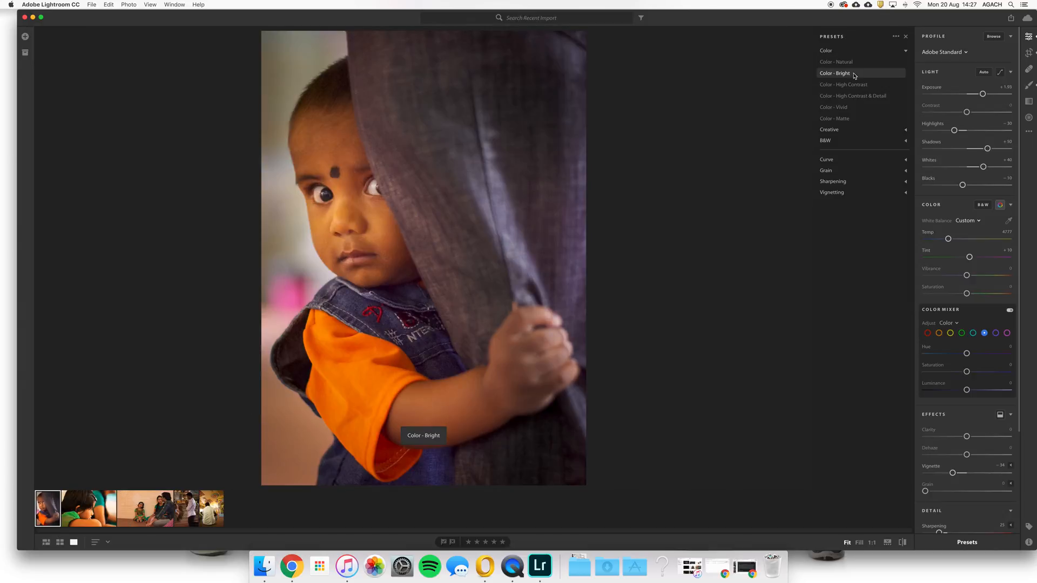
left_click(829, 142)
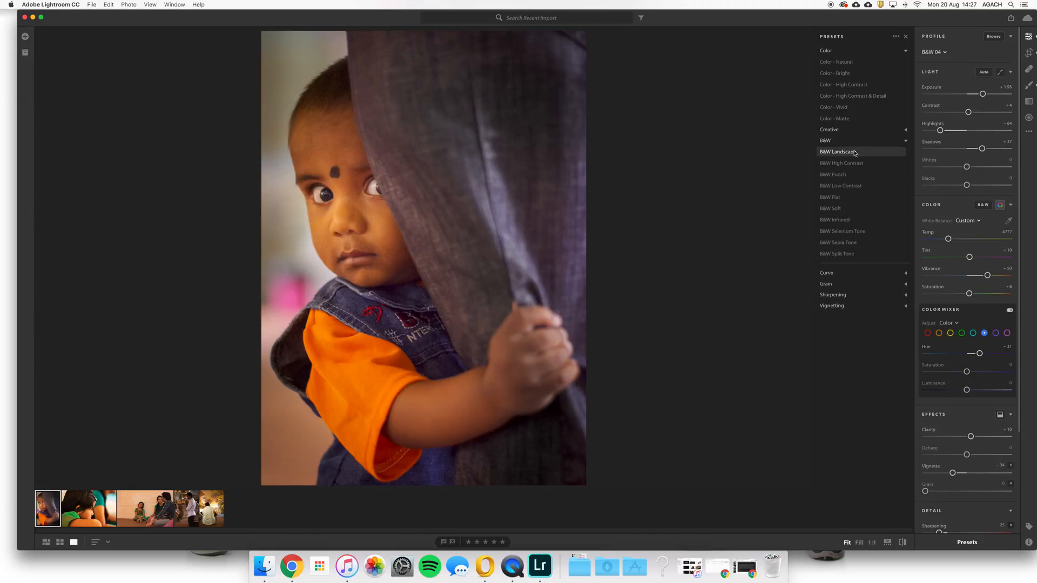
Step: Try the B&W Landscape, B&W Low Contrast and B&W Soft presets on the photo and undo them
left_click(837, 151)
left_click(846, 187)
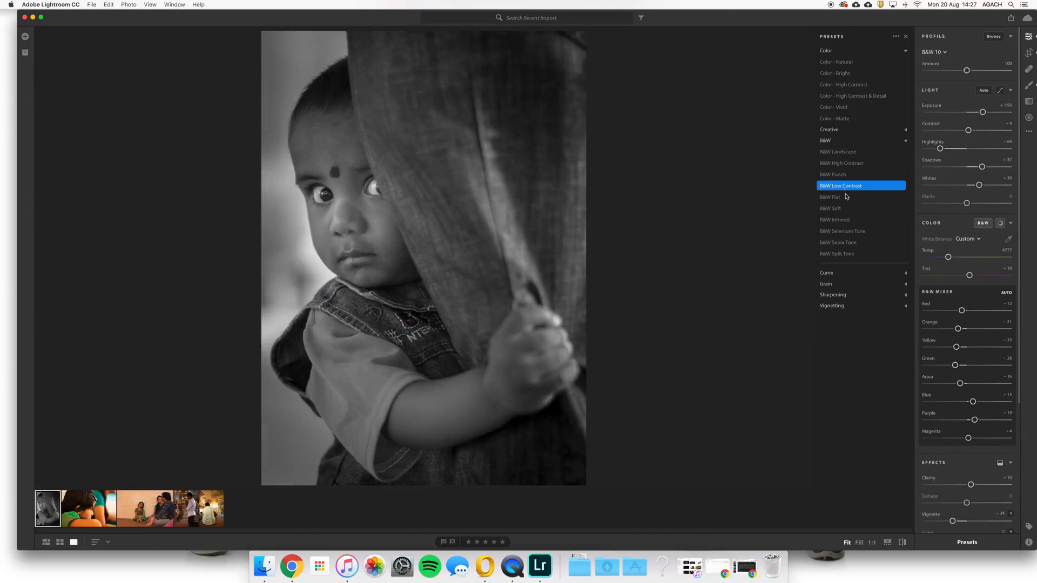
left_click(842, 208)
key("super+z")
key("super+z")
key("super+z")
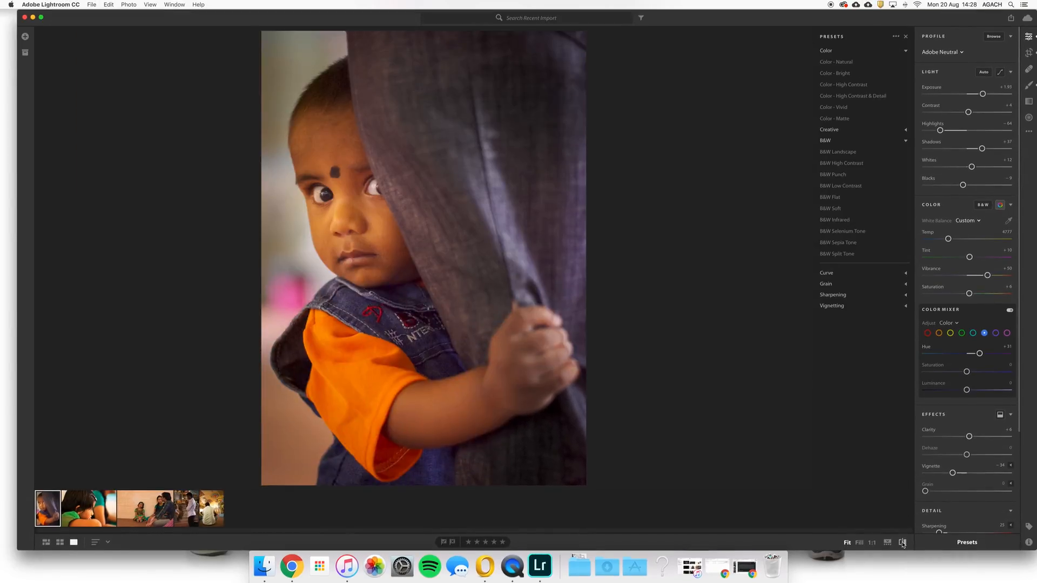
Step: Compare the edited photo of the child with its original version
left_click(902, 542)
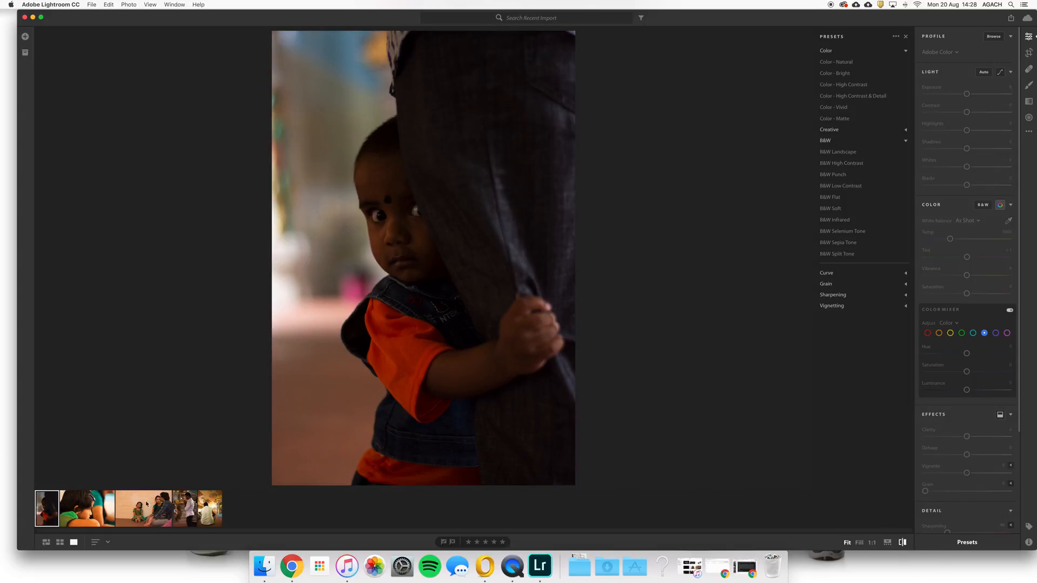
scroll(417, 431, "down", 2)
left_click(452, 436)
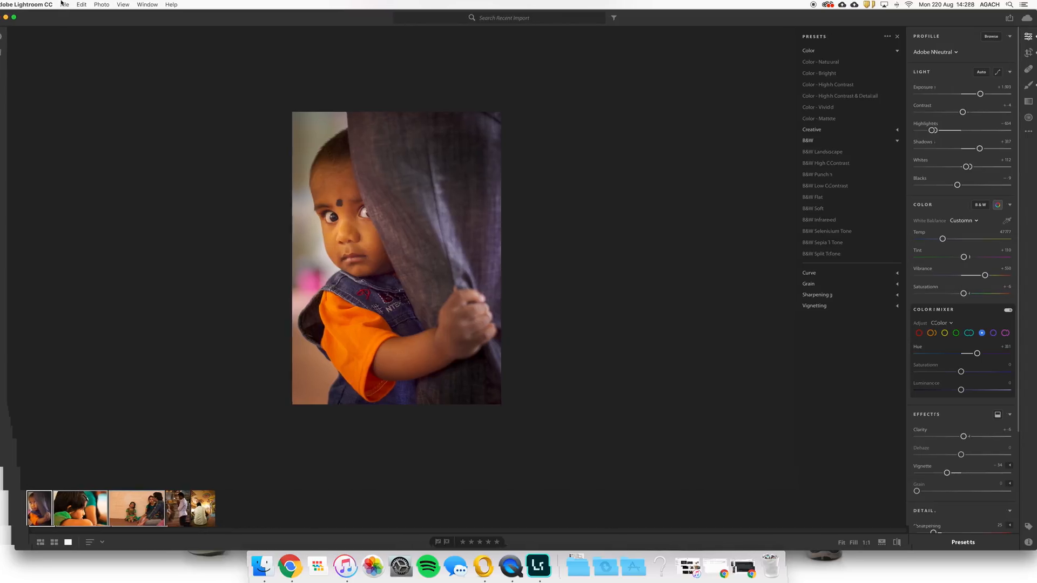
Step: Start saving all five photos to disk with JPEG as the file type
left_click(90, 4)
left_click(74, 47)
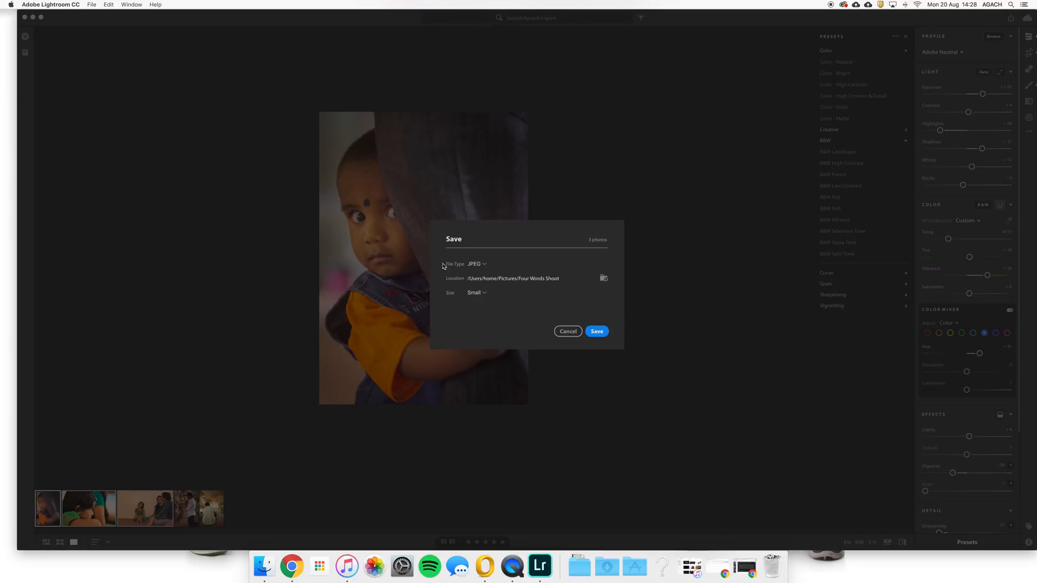
left_click(472, 264)
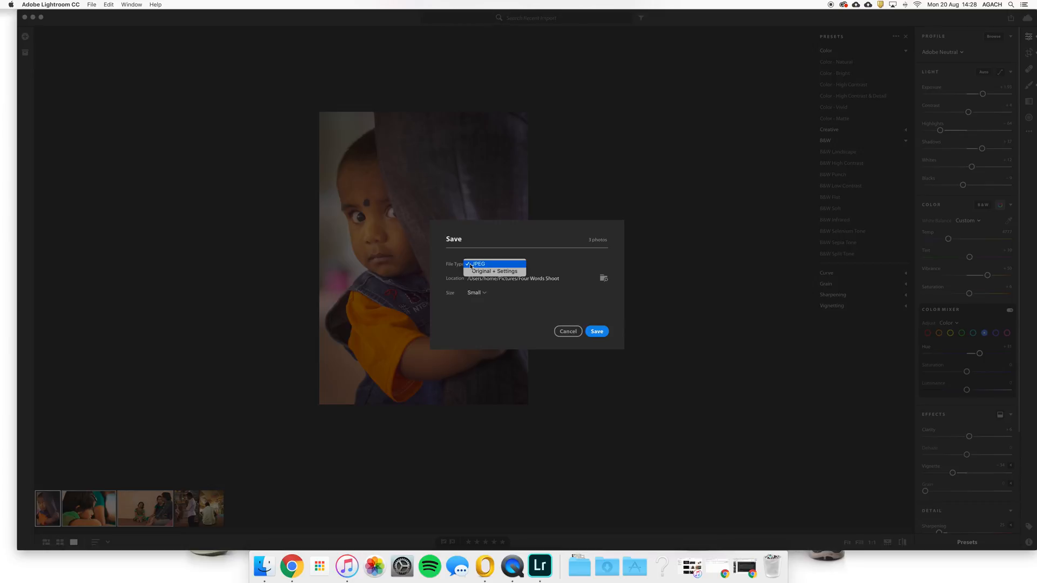
left_click(500, 264)
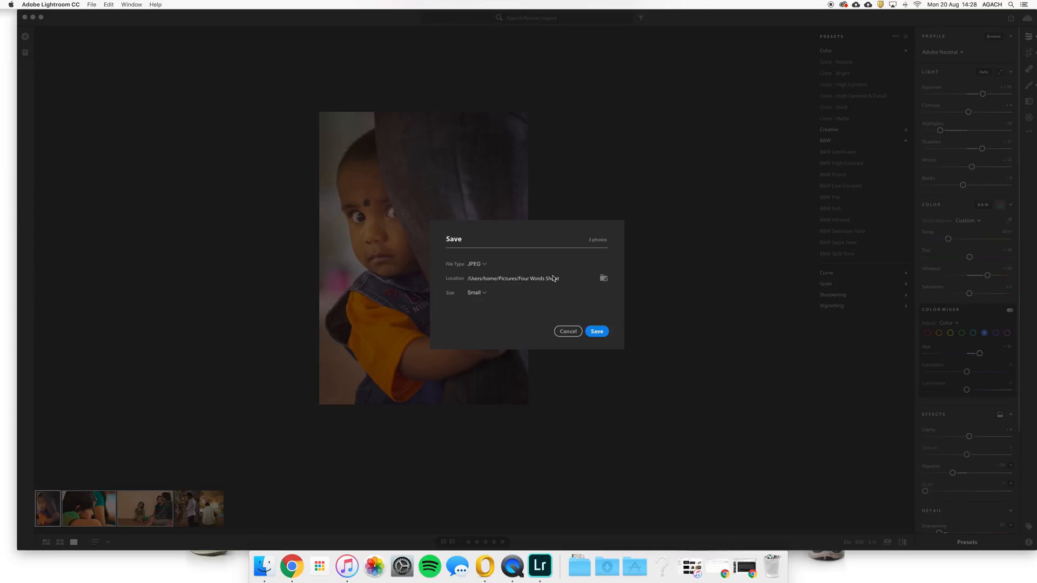
Step: Create a new folder named Temple inside Pictures and choose it as the save location
left_click(603, 279)
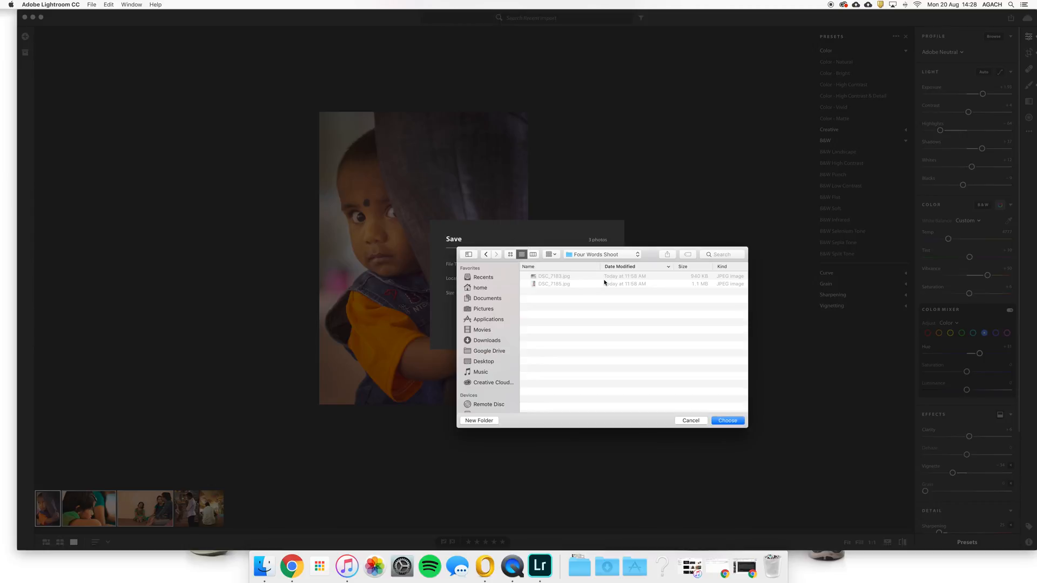
left_click(474, 307)
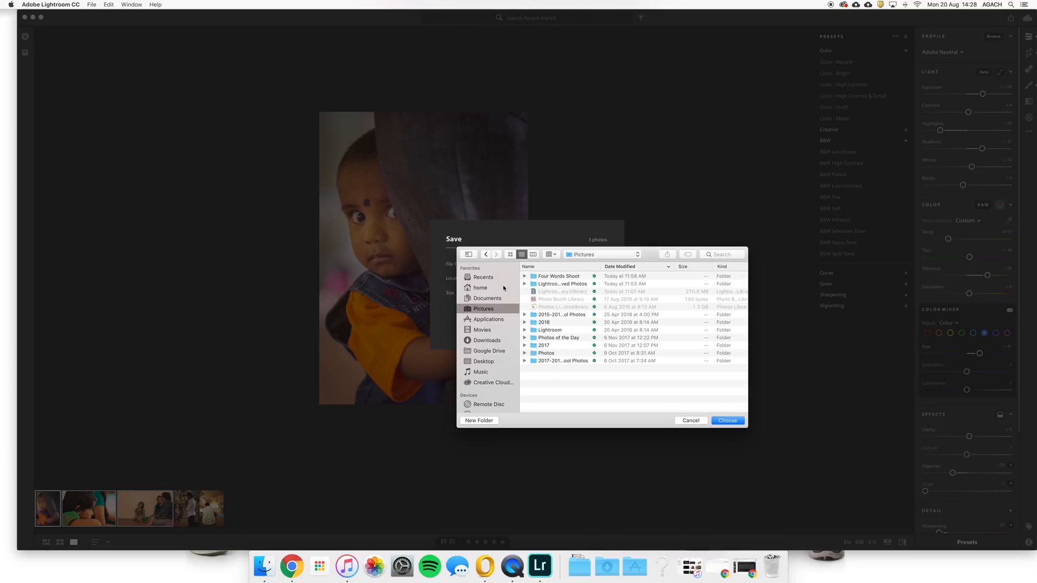
left_click(479, 420)
type("Temp")
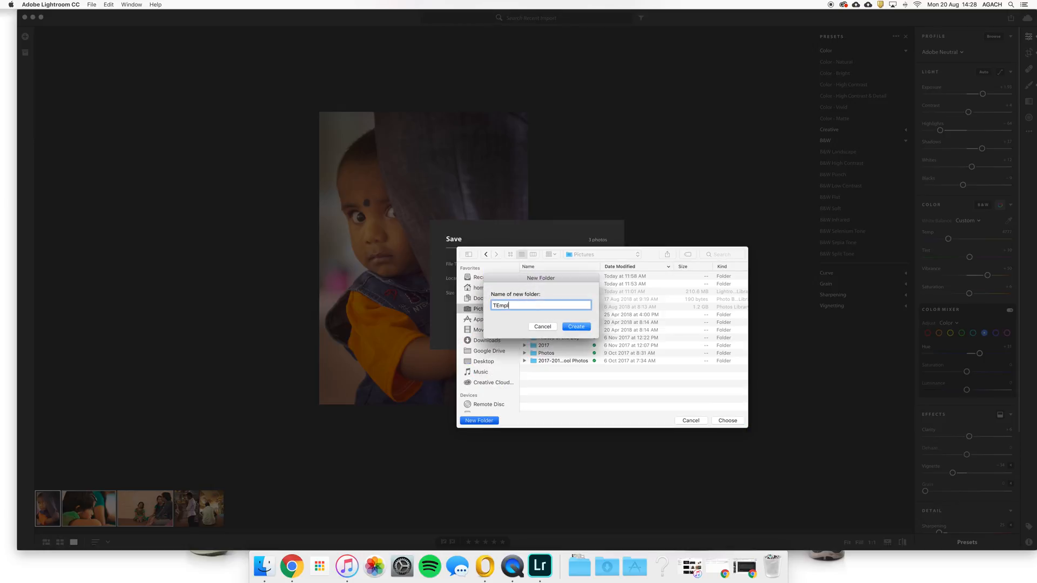
type("le")
left_click(575, 327)
left_click(739, 421)
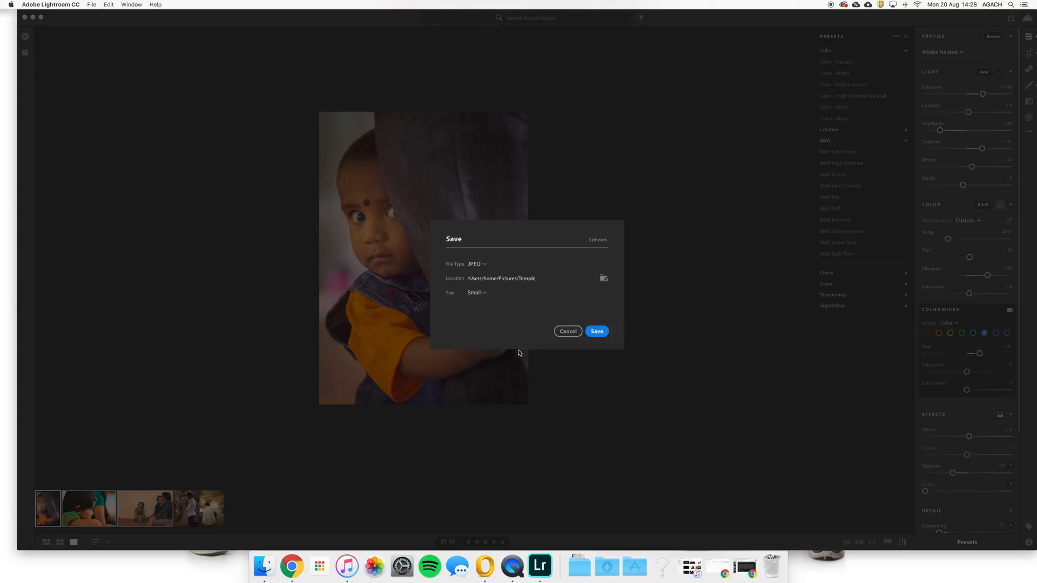
Step: Check the Custom size option, set the size back to Small and save the photos
left_click(479, 293)
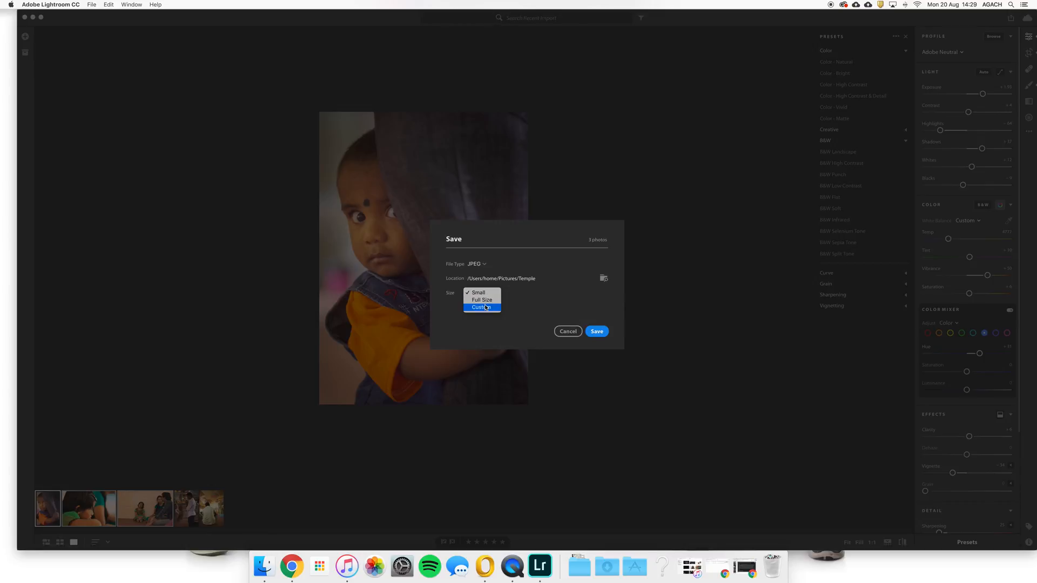
left_click(486, 307)
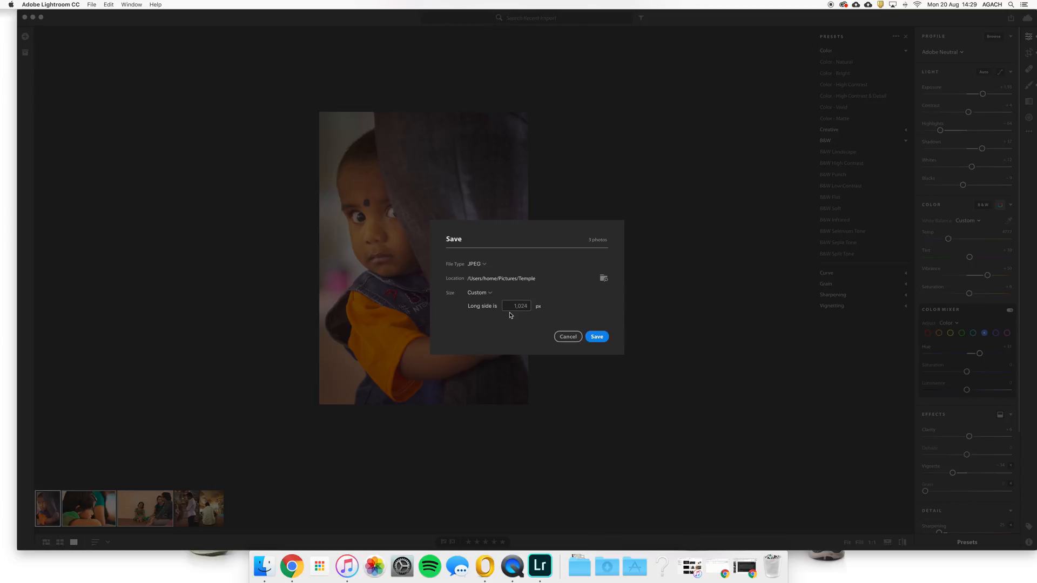
left_click(484, 293)
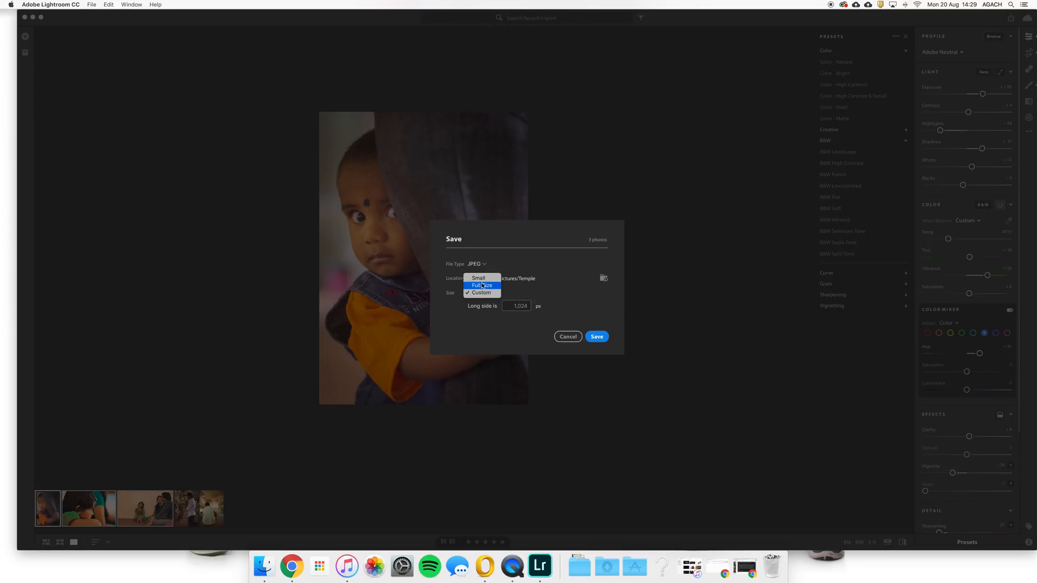
left_click(479, 278)
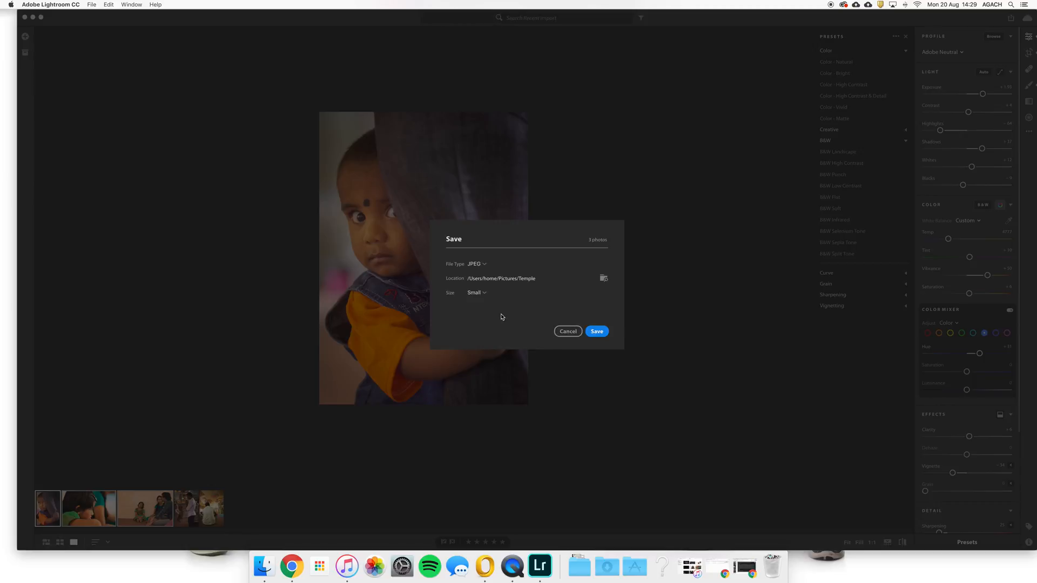
left_click(597, 331)
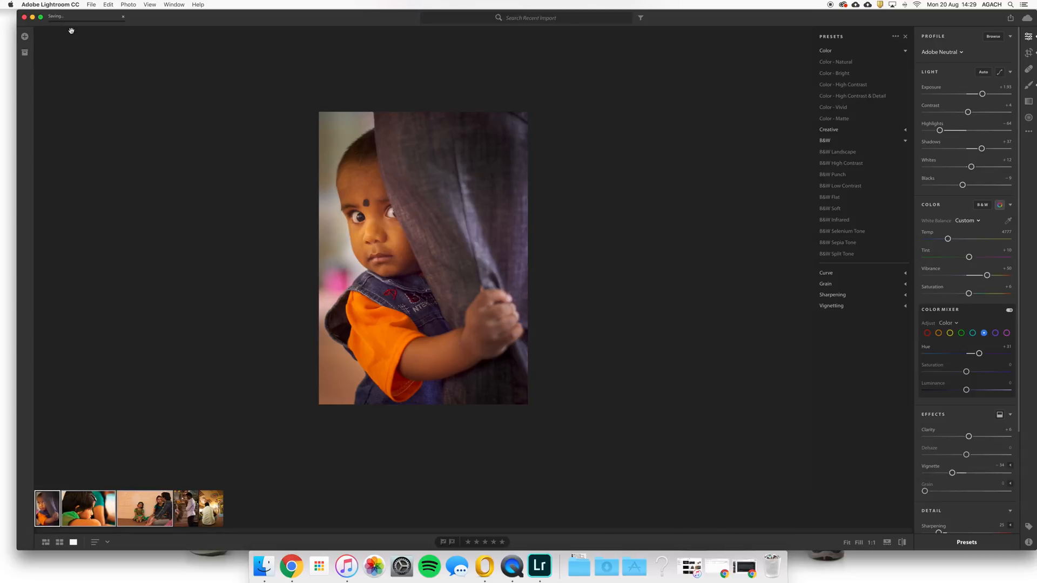
key("alt")
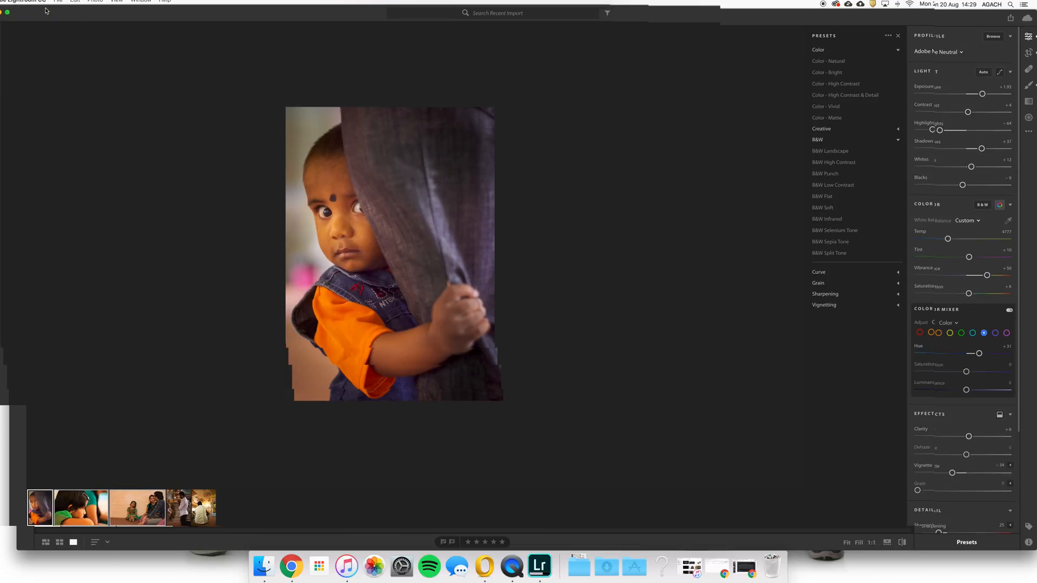
Step: Switch to Finder and open the Temple folder inside Pictures
left_click(264, 567)
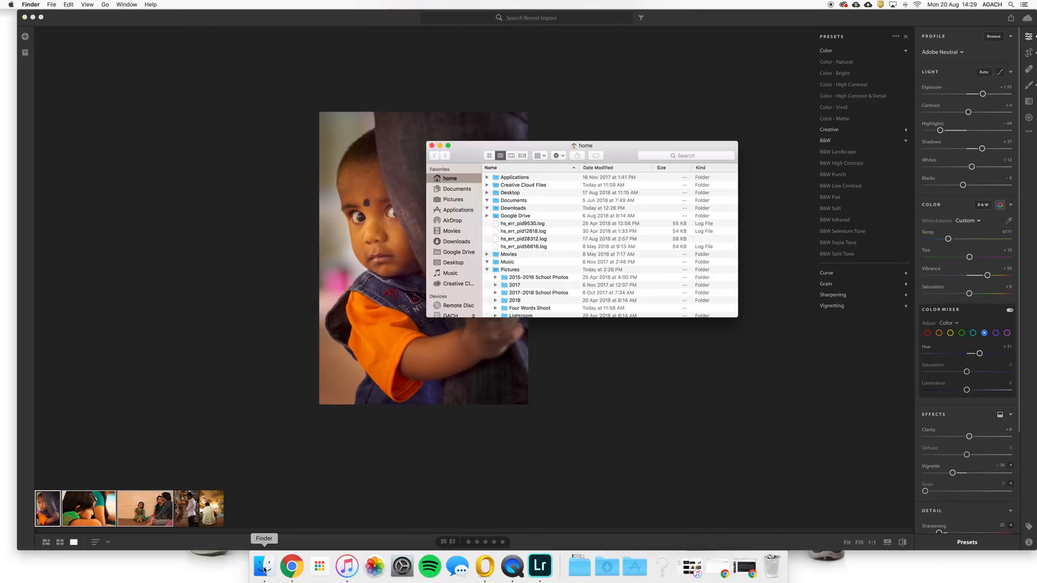
left_click(447, 200)
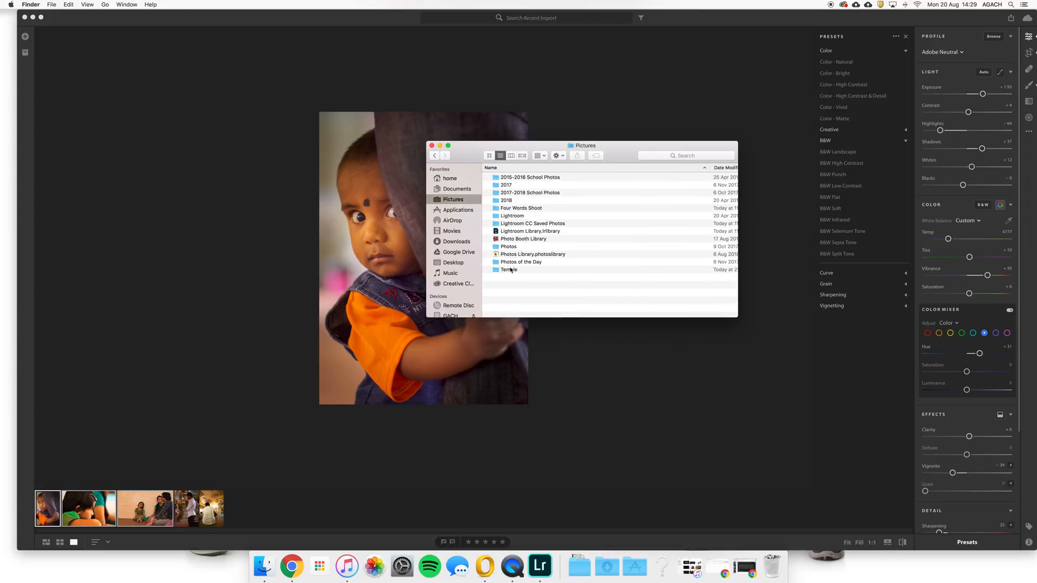
double_click(510, 270)
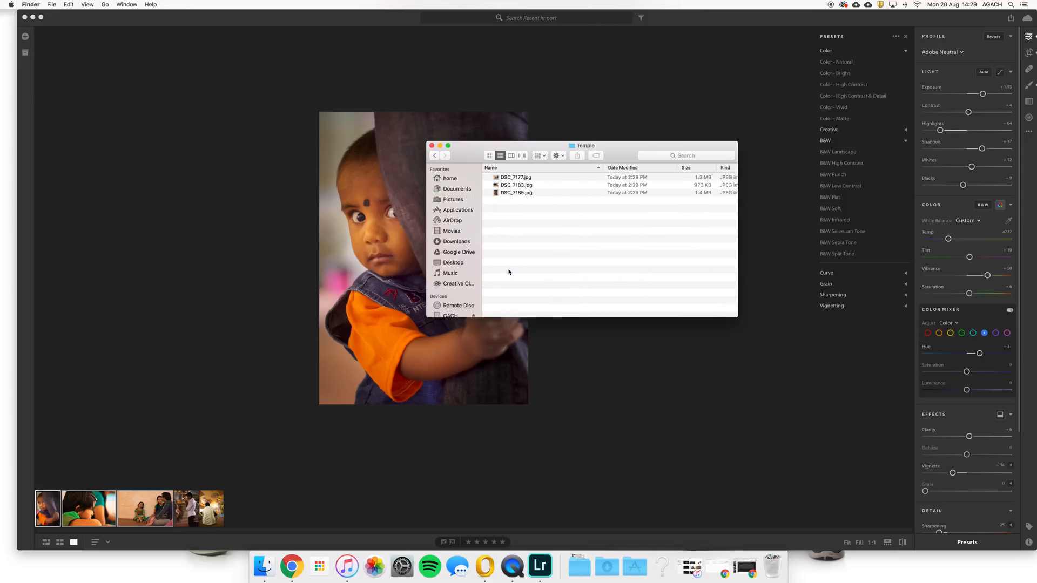
Step: Preview the exported JPEGs from DSC_7177.jpg through DSC_7185.jpg, close the preview and return to Lightroom CC
left_click(517, 178)
key("space")
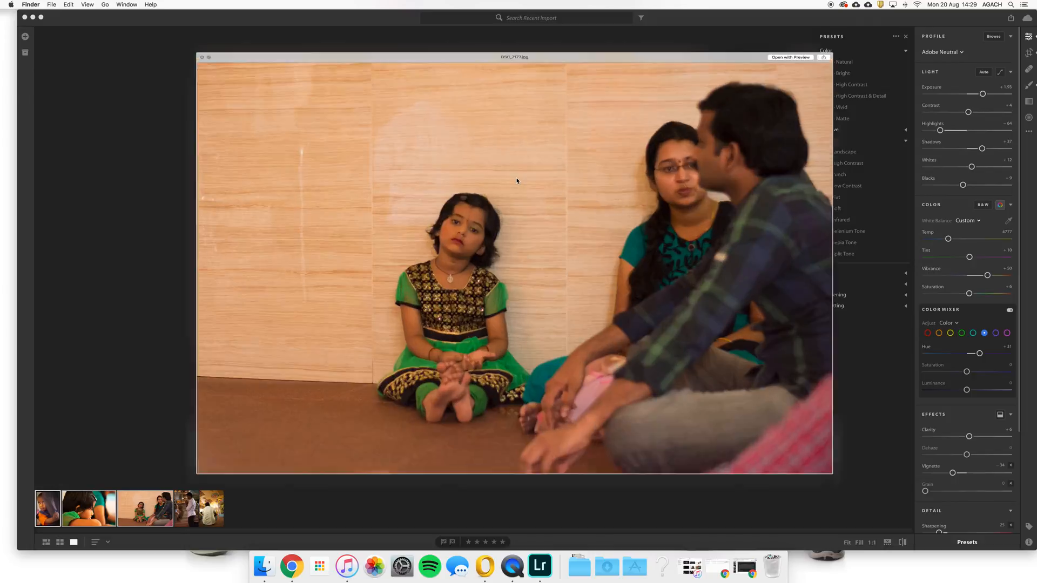
key("Down")
key("Down")
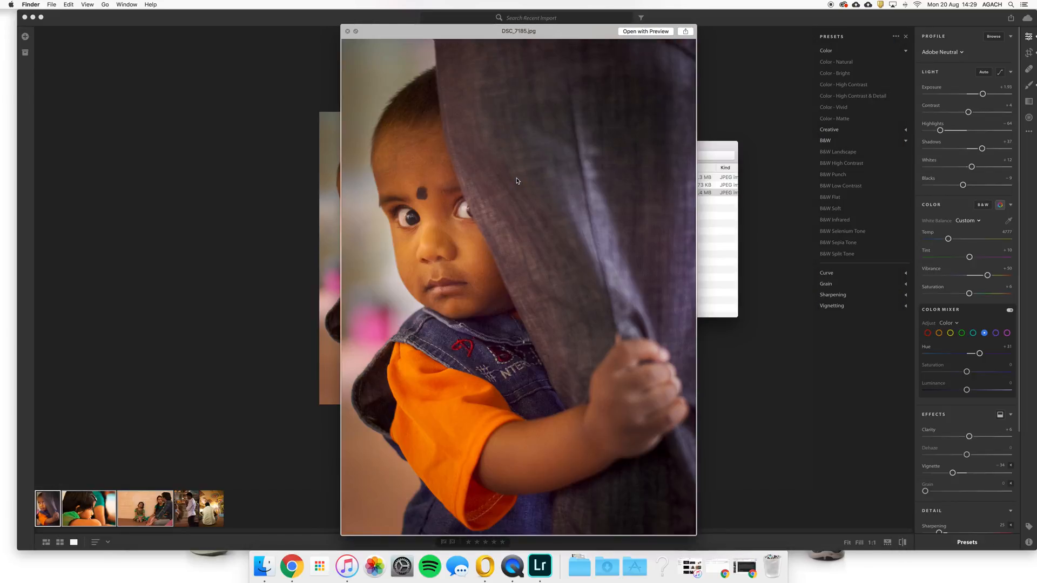
left_click(347, 31)
left_click(296, 197)
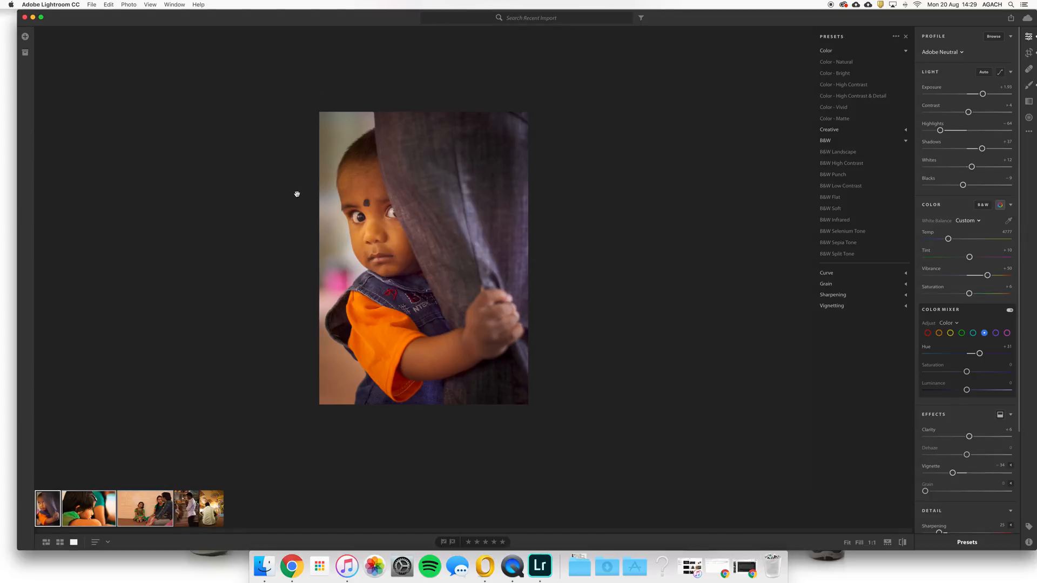